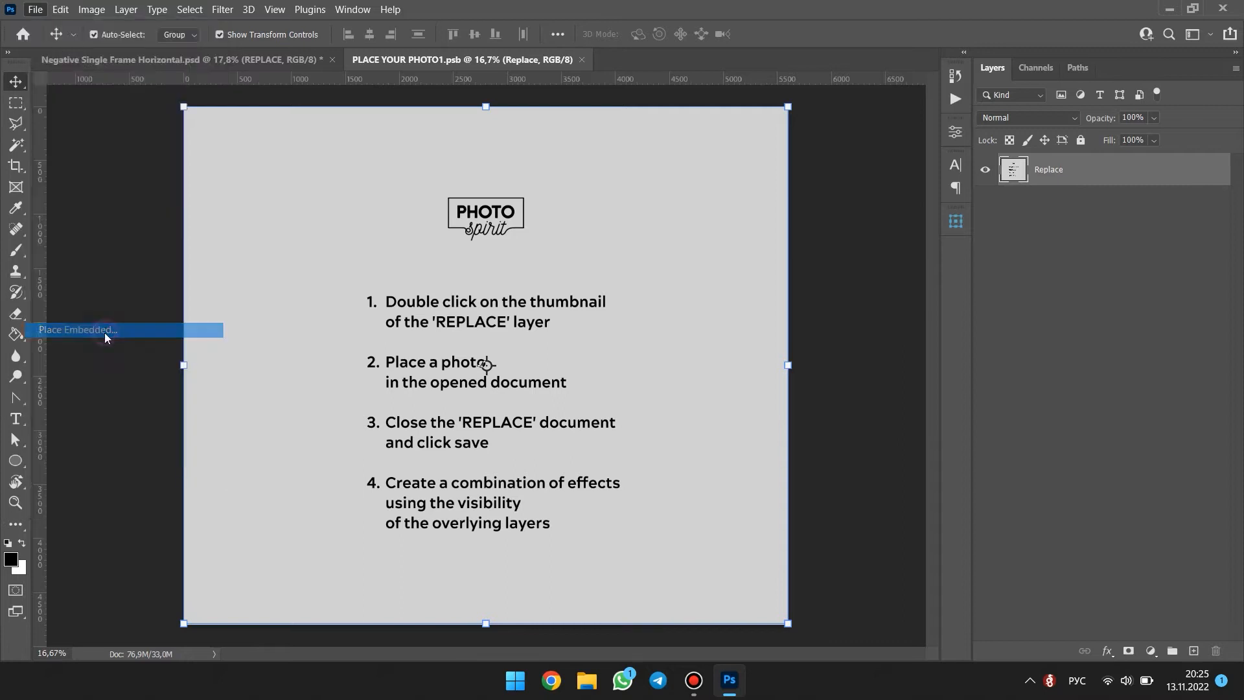
- Embed the portrait photo in the PLACE YOUR PHOTO1.psb document, scaled to 125% to span the canvas width and moved slightly down to Y 2538 px
{"action": "double_click", "coordinate": [193, 154]}
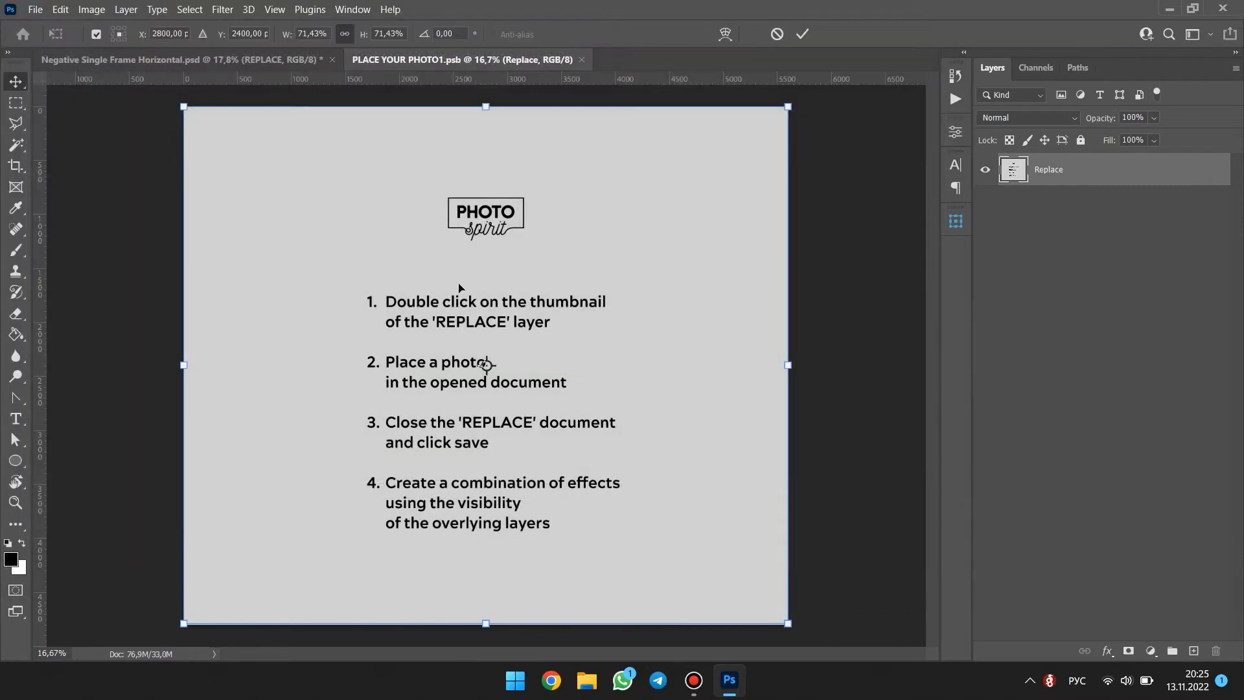
{"action": "left_click_drag", "start_coordinate": [655, 364], "coordinate": [788, 365]}
{"action": "left_click_drag", "start_coordinate": [711, 320], "coordinate": [710, 335]}
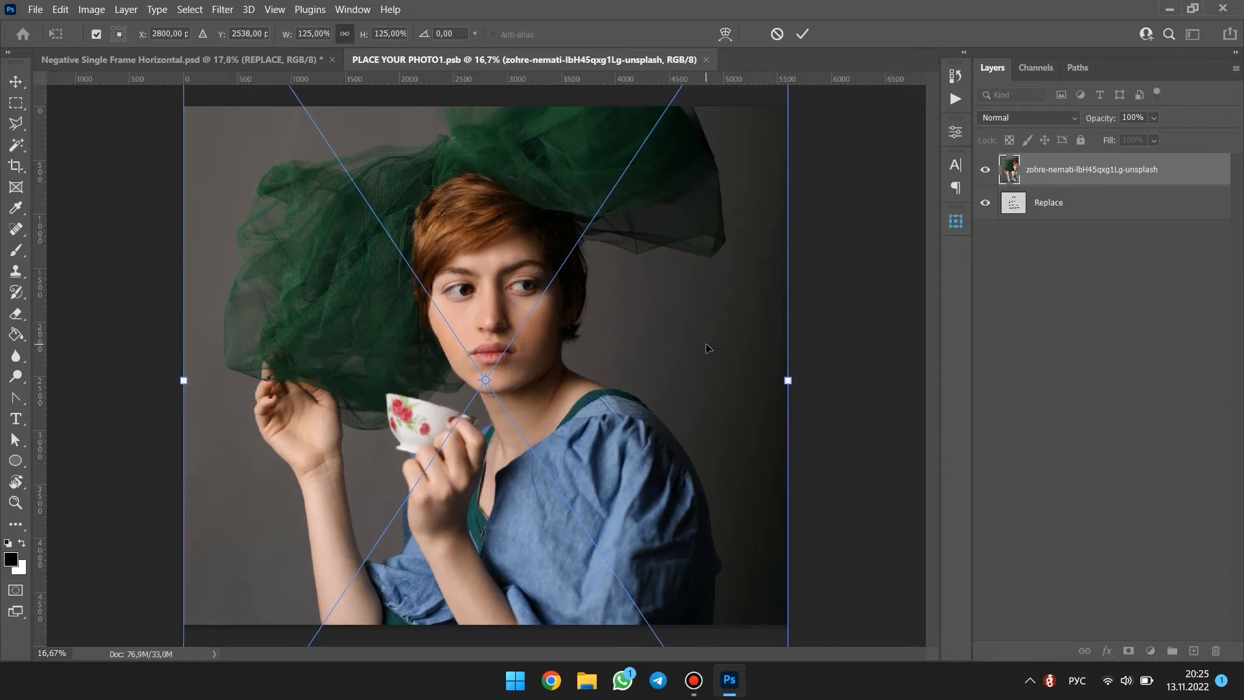
{"action": "key", "text": "Return"}
- Close PLACE YOUR PHOTO1.psb and save its changes back into the film template
{"action": "left_click", "coordinate": [712, 59]}
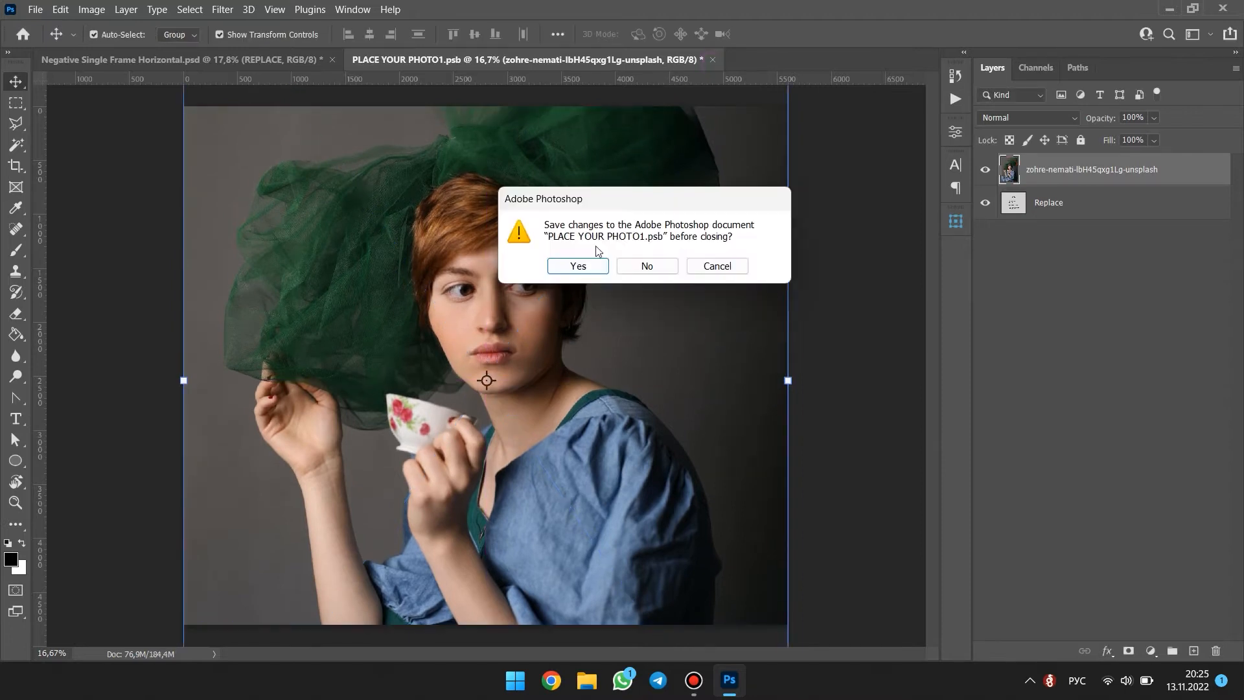
{"action": "left_click", "coordinate": [583, 266]}
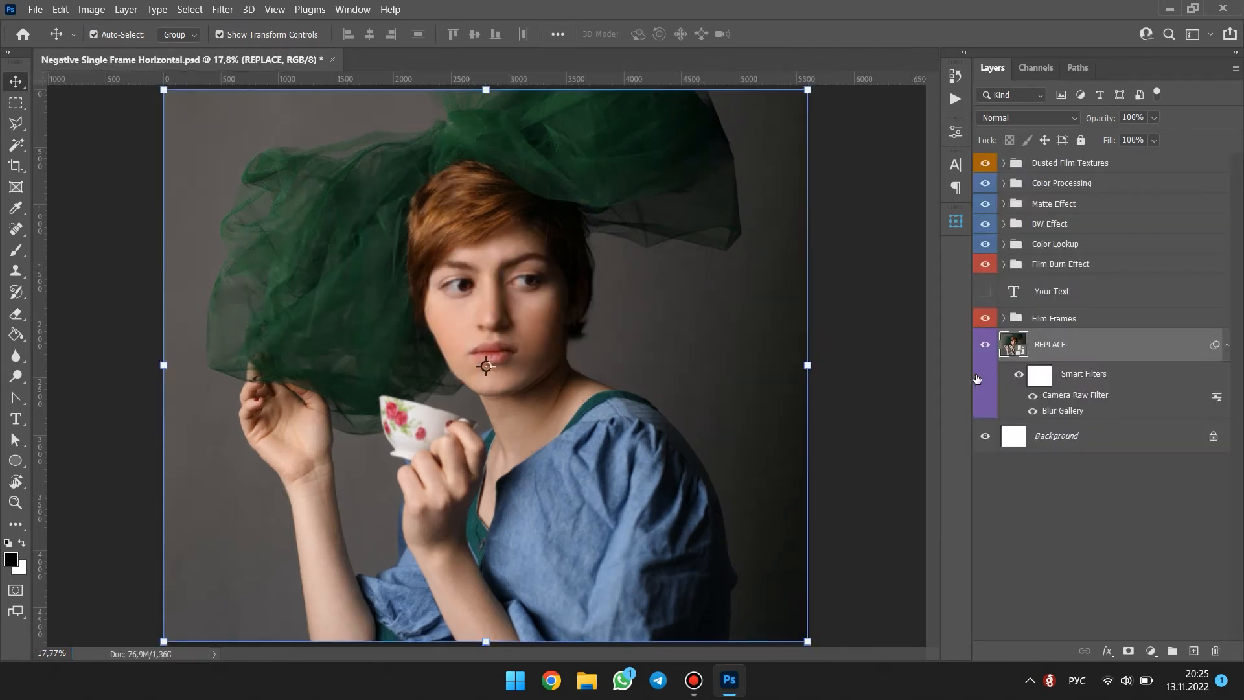
- Compare the face at 100% with the Blur Gallery smart filter of the REPLACE layer turned off and on
{"action": "key", "text": "z"}
{"action": "right_click", "coordinate": [538, 285]}
{"action": "left_click", "coordinate": [555, 306]}
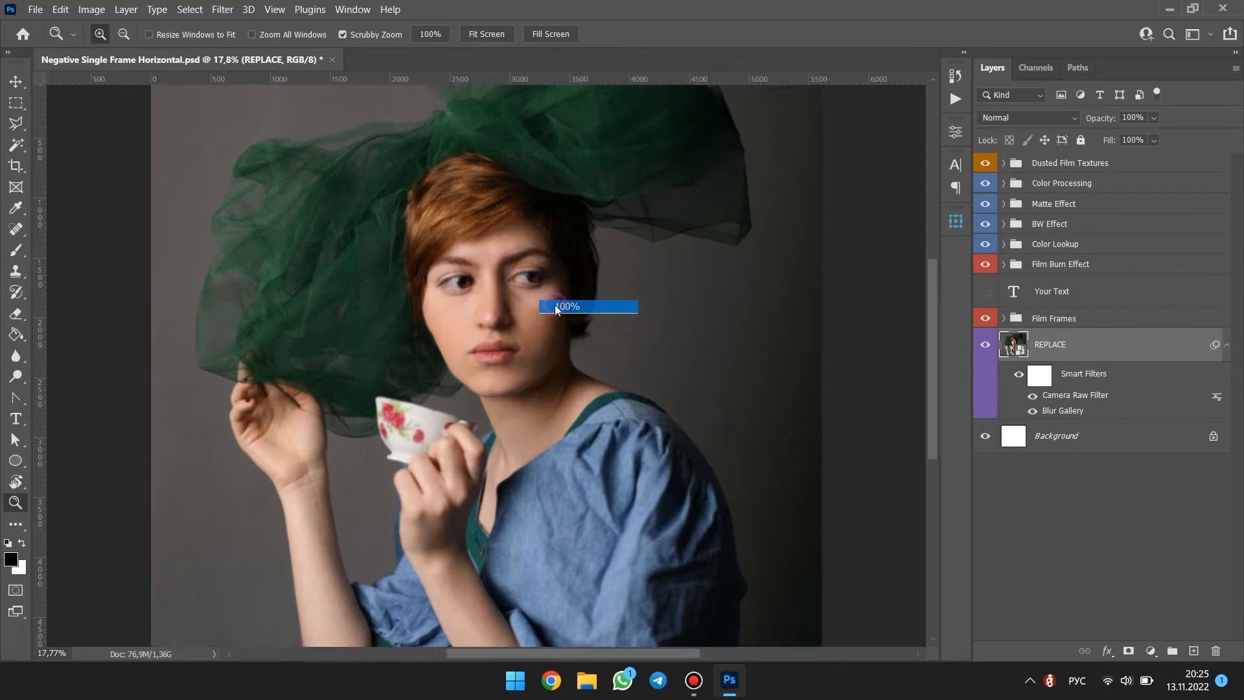
{"action": "scroll", "coordinate": [680, 186], "scroll_direction": "up", "scroll_amount": 5}
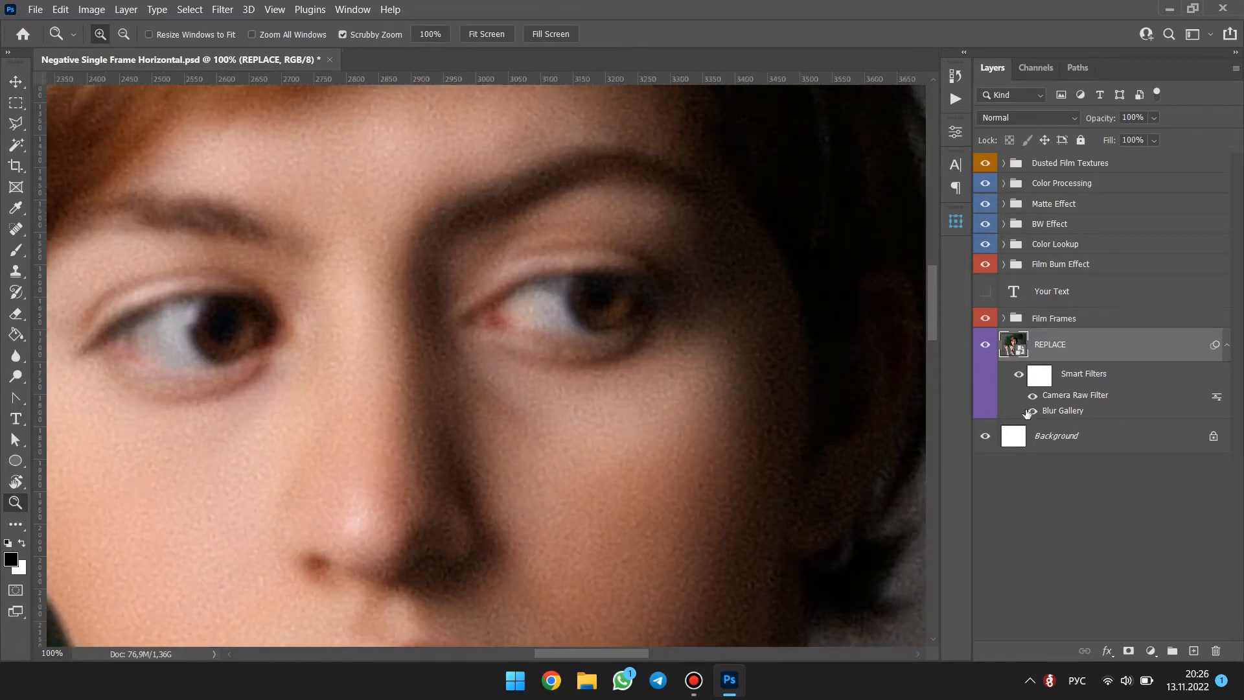
{"action": "left_click", "coordinate": [1034, 397]}
{"action": "left_click", "coordinate": [1033, 411]}
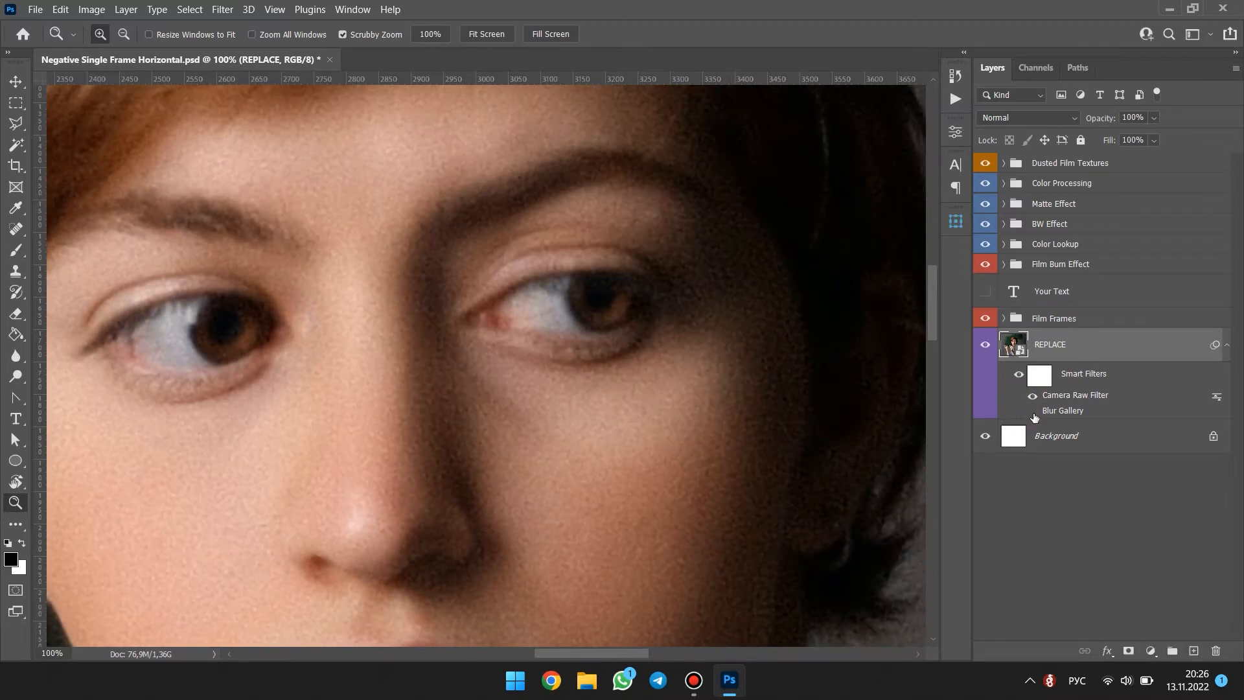
{"action": "left_click", "coordinate": [1034, 411]}
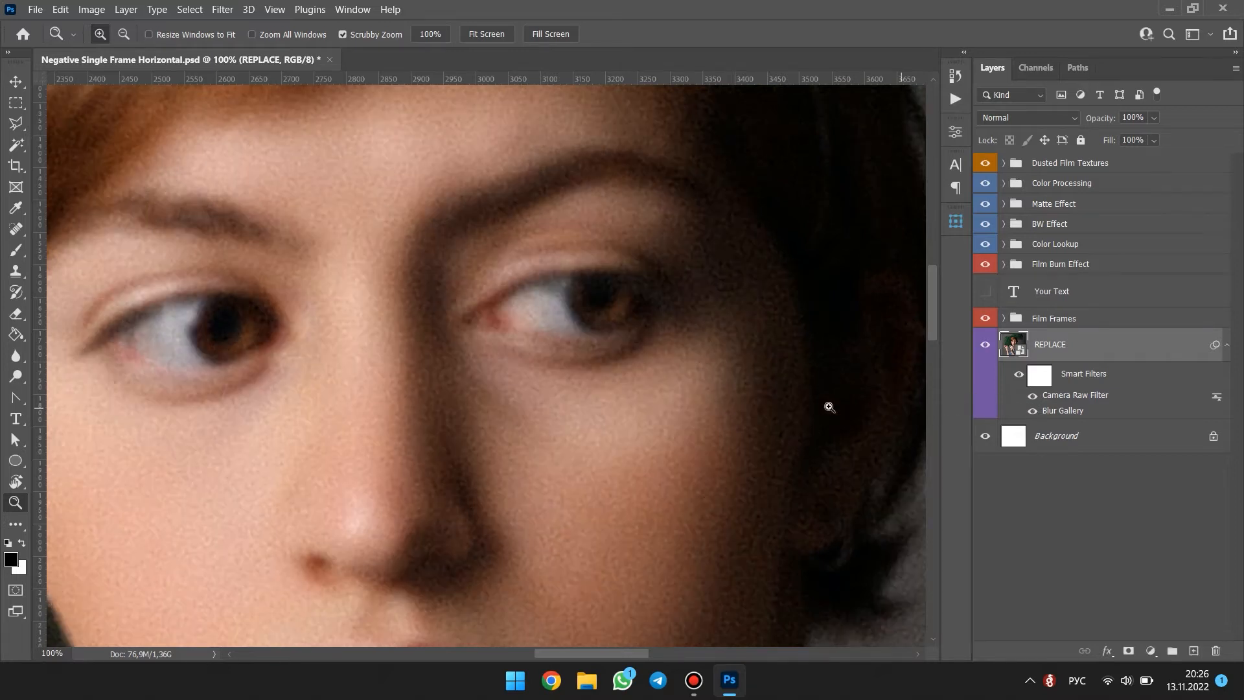
{"action": "right_click", "coordinate": [743, 382]}
{"action": "left_click", "coordinate": [786, 392]}
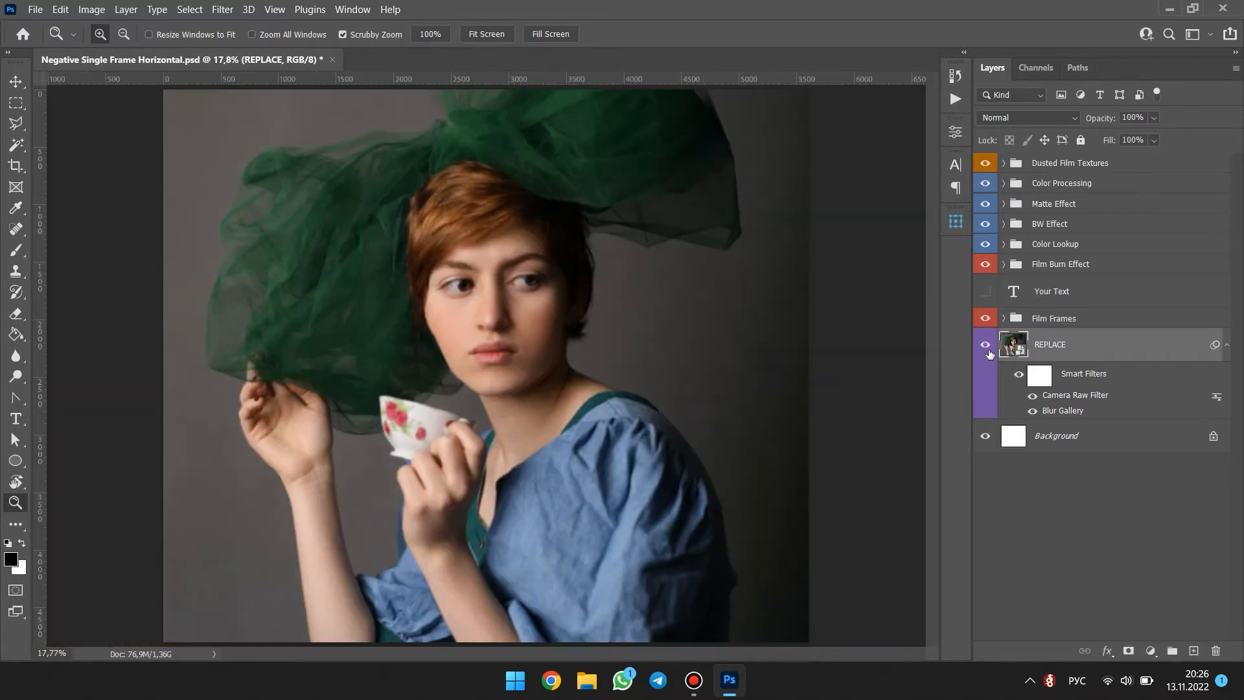
- Preview Film Frame 6, 5, 4, 3 and 2 over the photo, one at a time
{"action": "key", "text": "v"}
{"action": "left_click", "coordinate": [862, 353]}
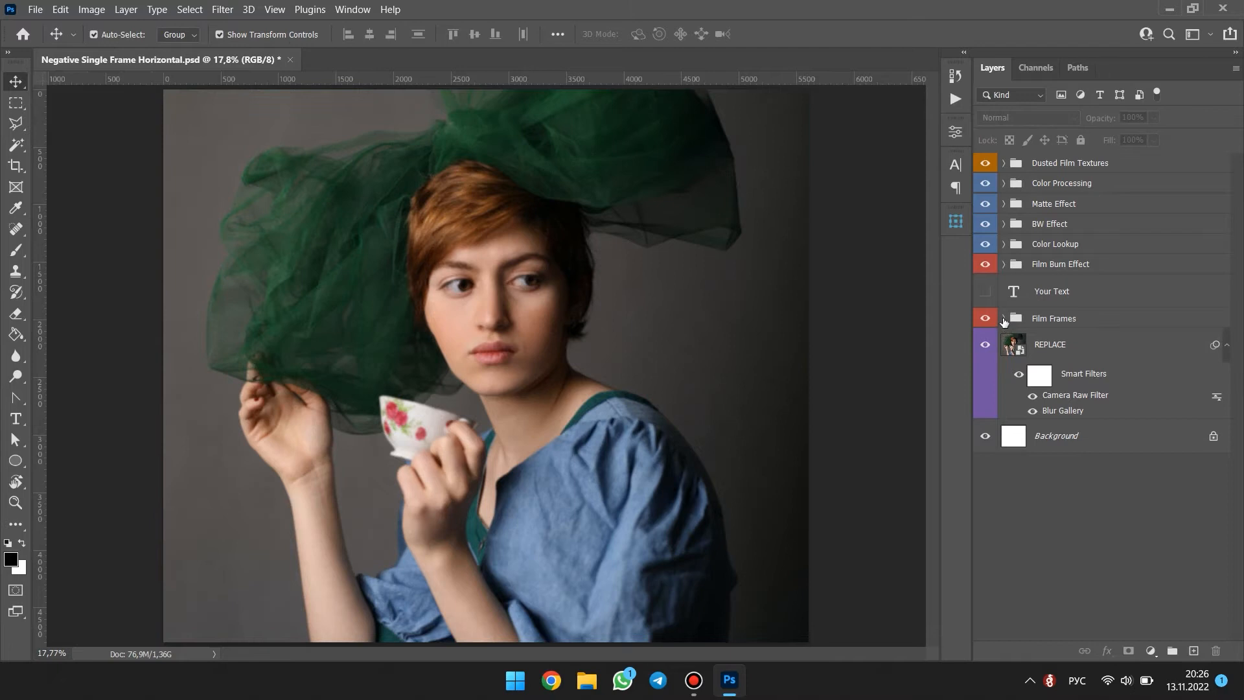
{"action": "left_click", "coordinate": [1004, 319]}
{"action": "left_click", "coordinate": [985, 499]}
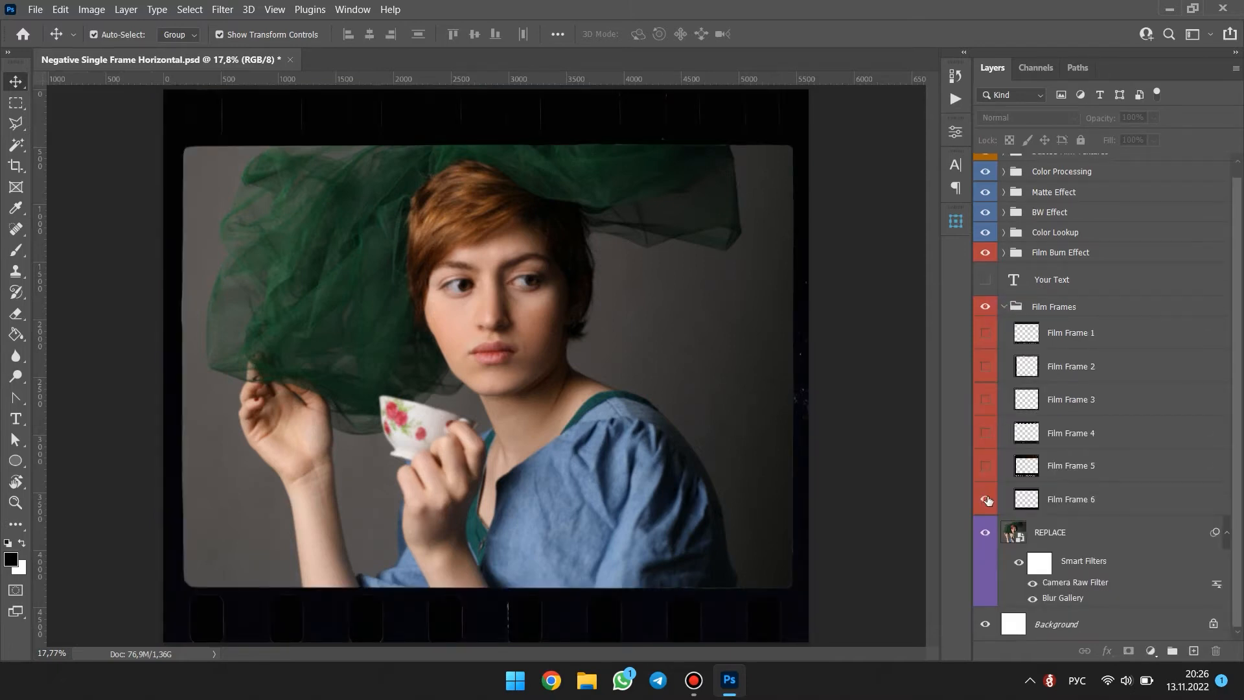
{"action": "left_click", "coordinate": [986, 499]}
{"action": "left_click", "coordinate": [986, 465]}
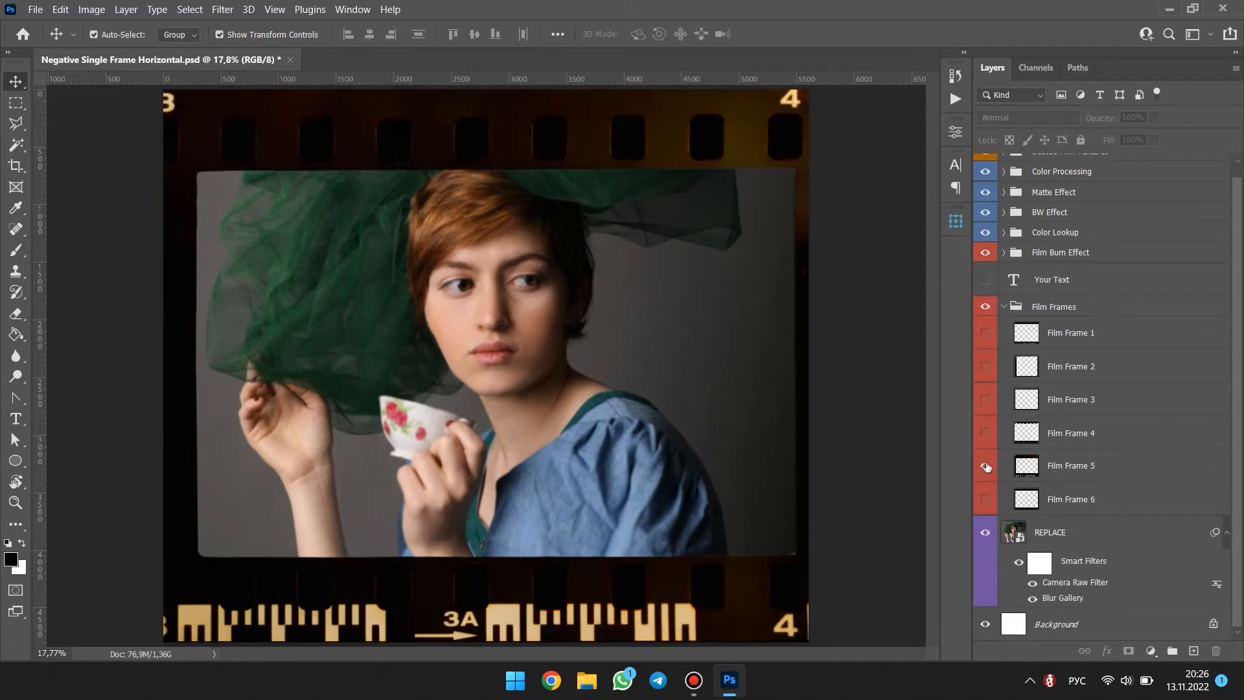
{"action": "left_click", "coordinate": [986, 466]}
{"action": "left_click", "coordinate": [986, 433]}
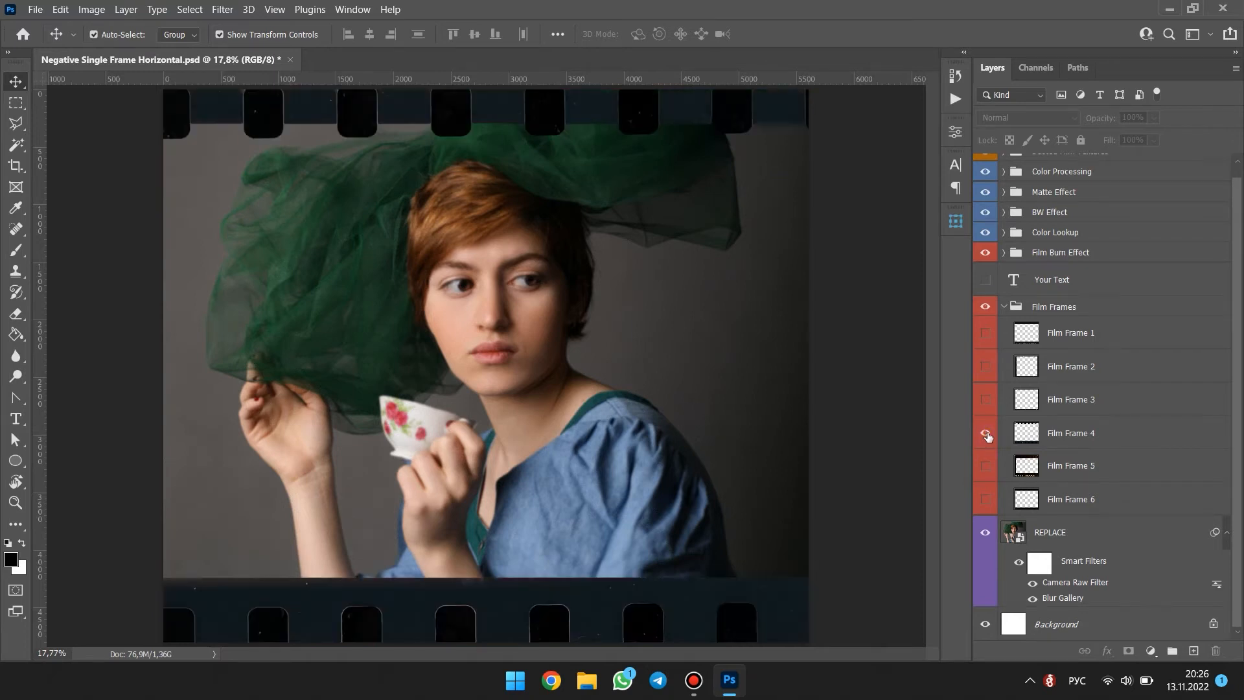
{"action": "left_click", "coordinate": [986, 434]}
{"action": "left_click", "coordinate": [986, 400]}
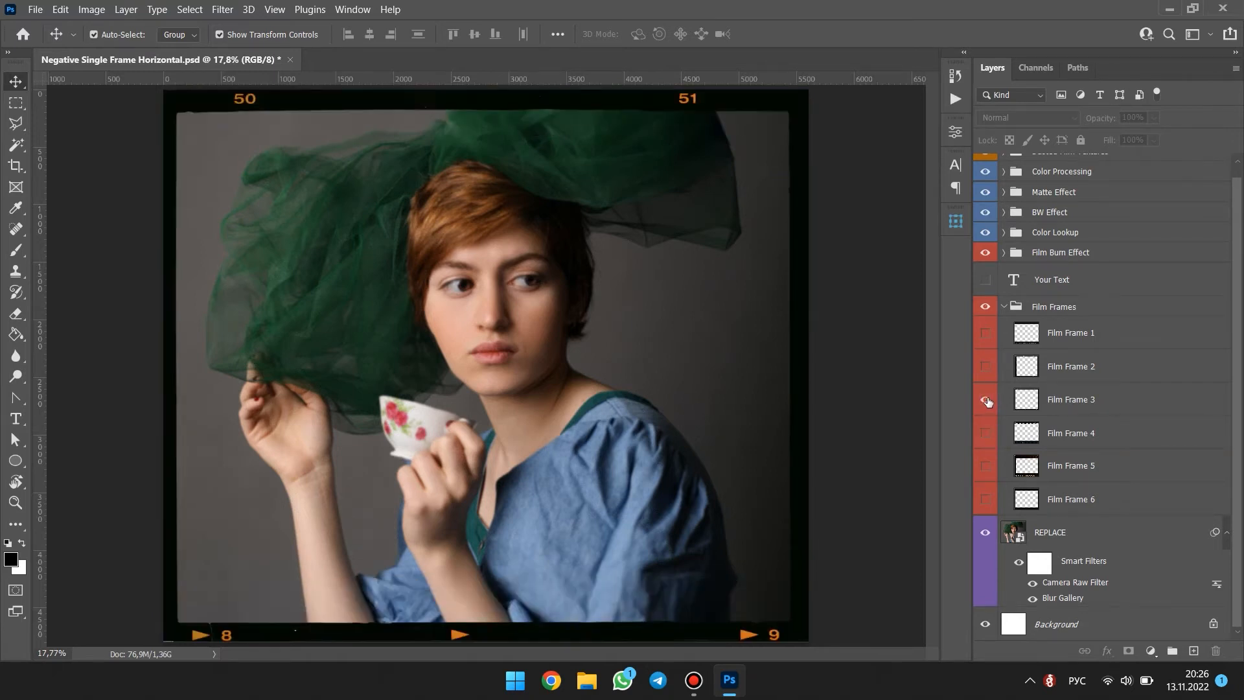
{"action": "left_click", "coordinate": [986, 400]}
{"action": "left_click", "coordinate": [986, 367]}
{"action": "left_click", "coordinate": [986, 367]}
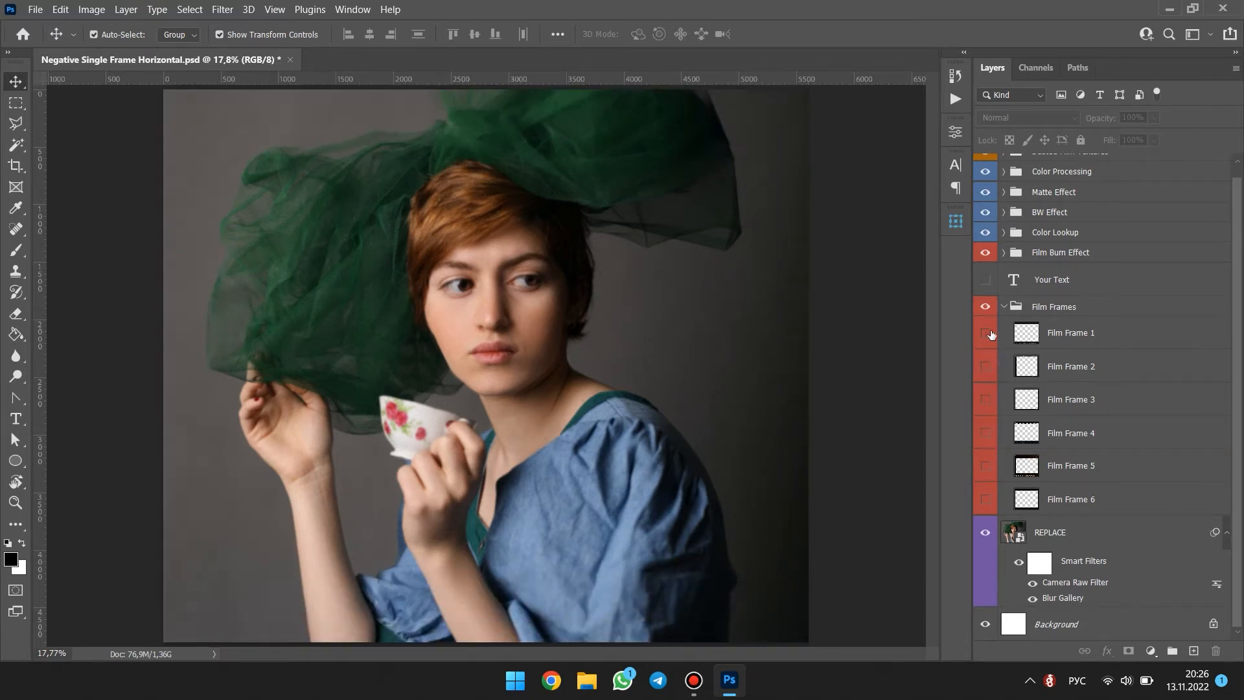
- Make the Film Frame 1 layer visible and collapse the Film Frames group
{"action": "left_click", "coordinate": [986, 333]}
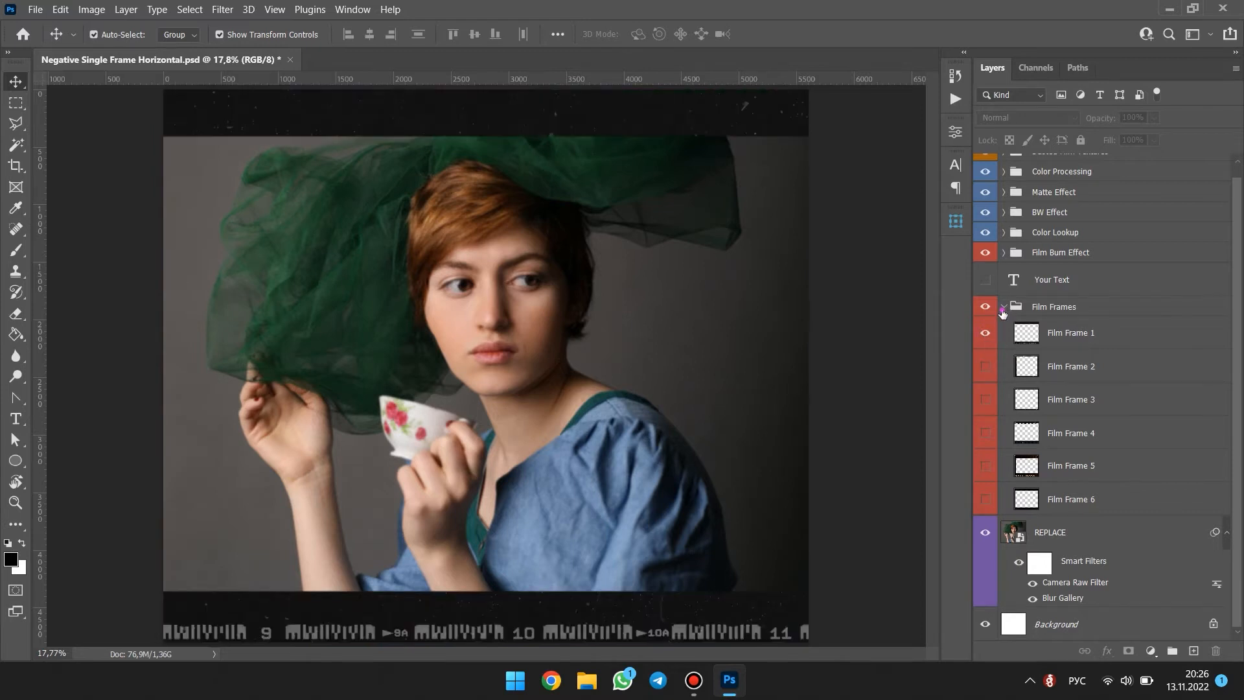
{"action": "left_click", "coordinate": [1003, 308]}
- Make the Your Text layer visible and replace its wording on the film border with YOUR TEXT
{"action": "left_click", "coordinate": [985, 292]}
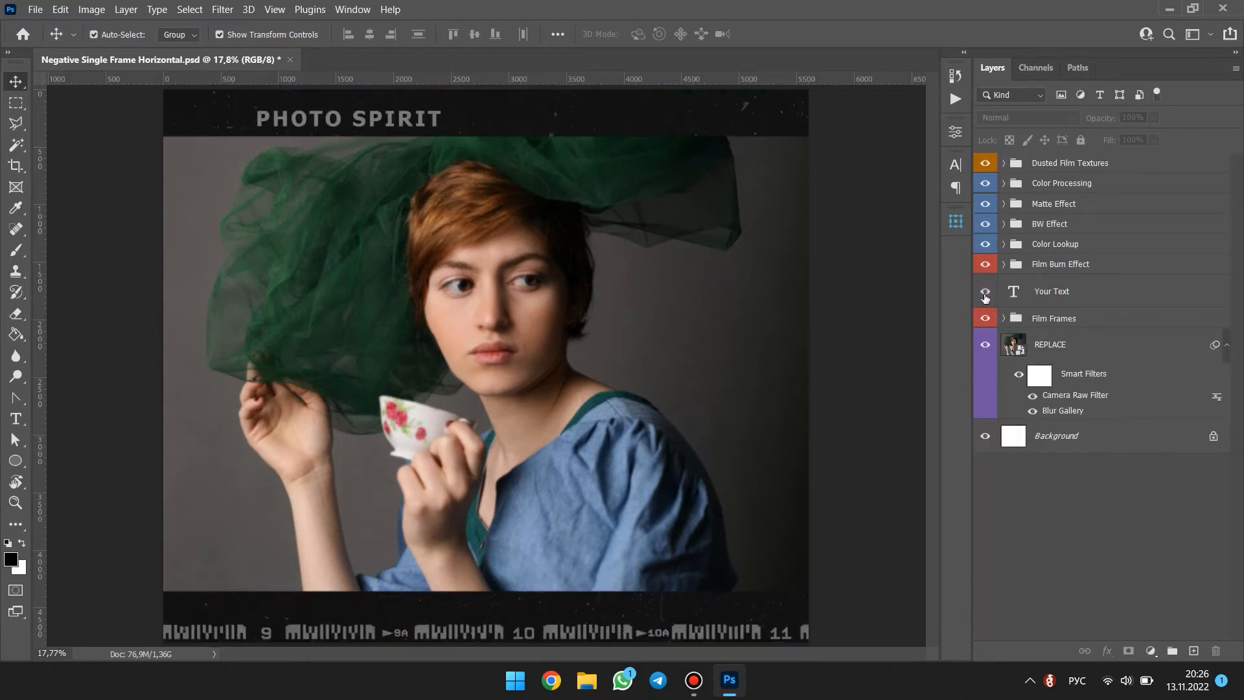
{"action": "key", "text": "t"}
{"action": "triple_click", "coordinate": [424, 120]}
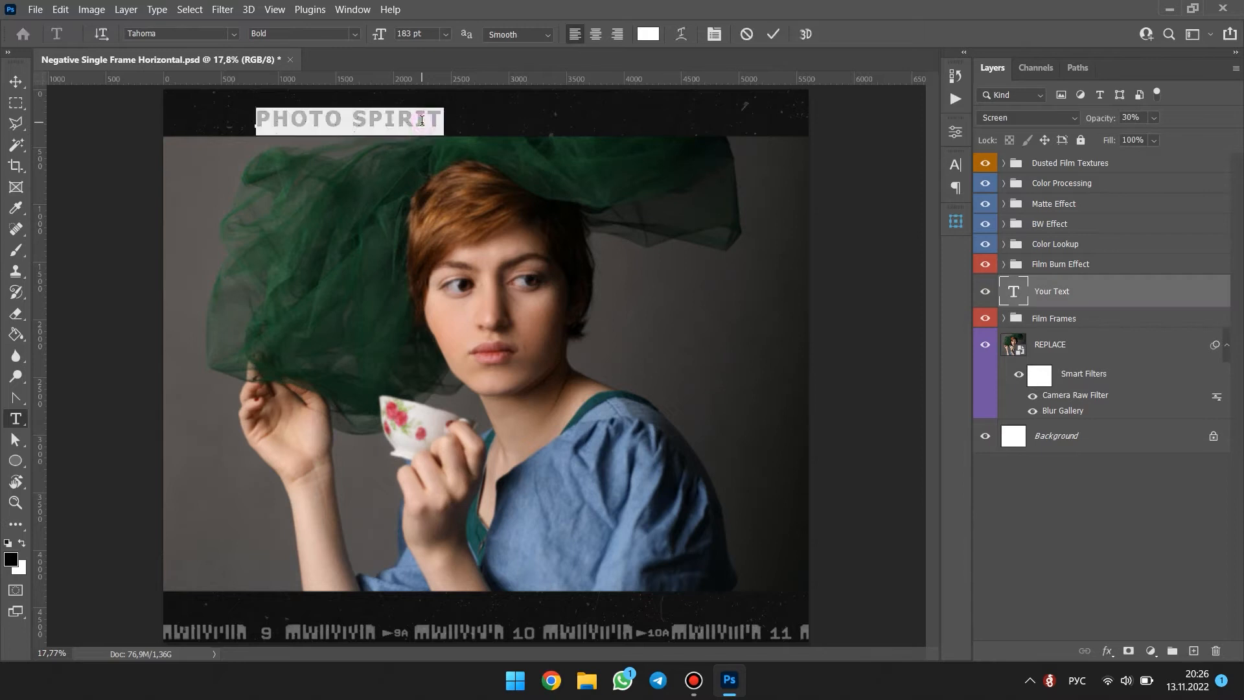
{"action": "key", "text": "alt+shift"}
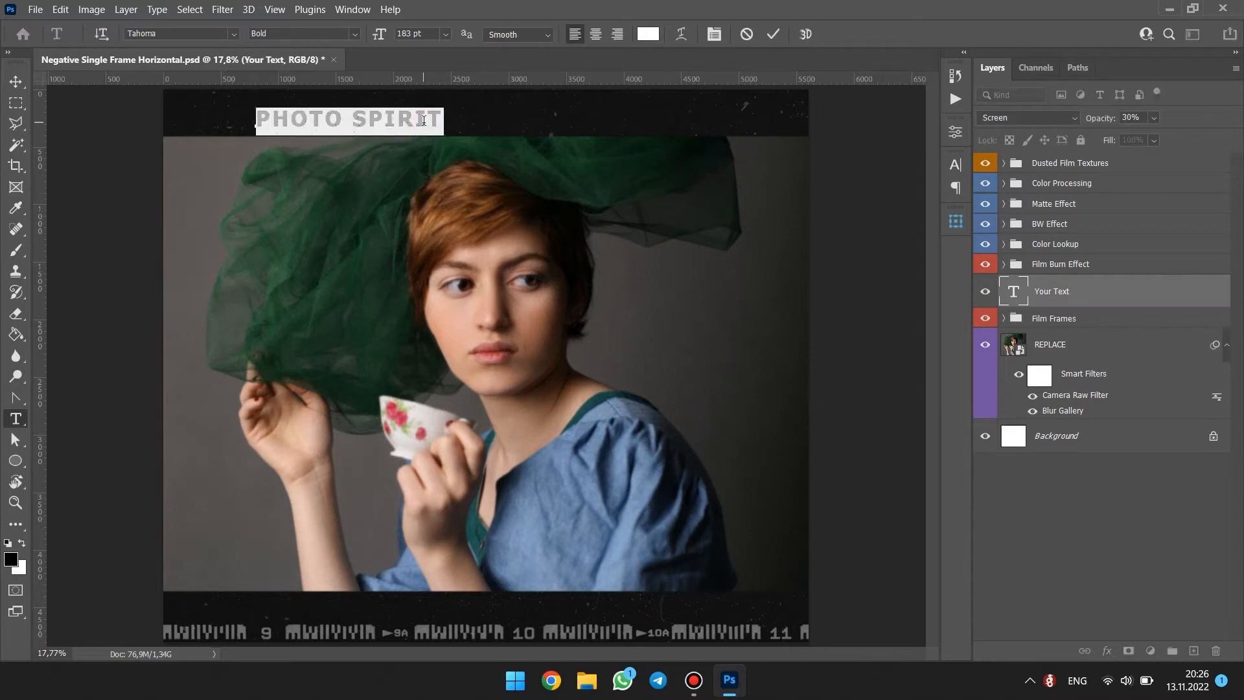
{"action": "type", "text": "YOUR TEXT"}
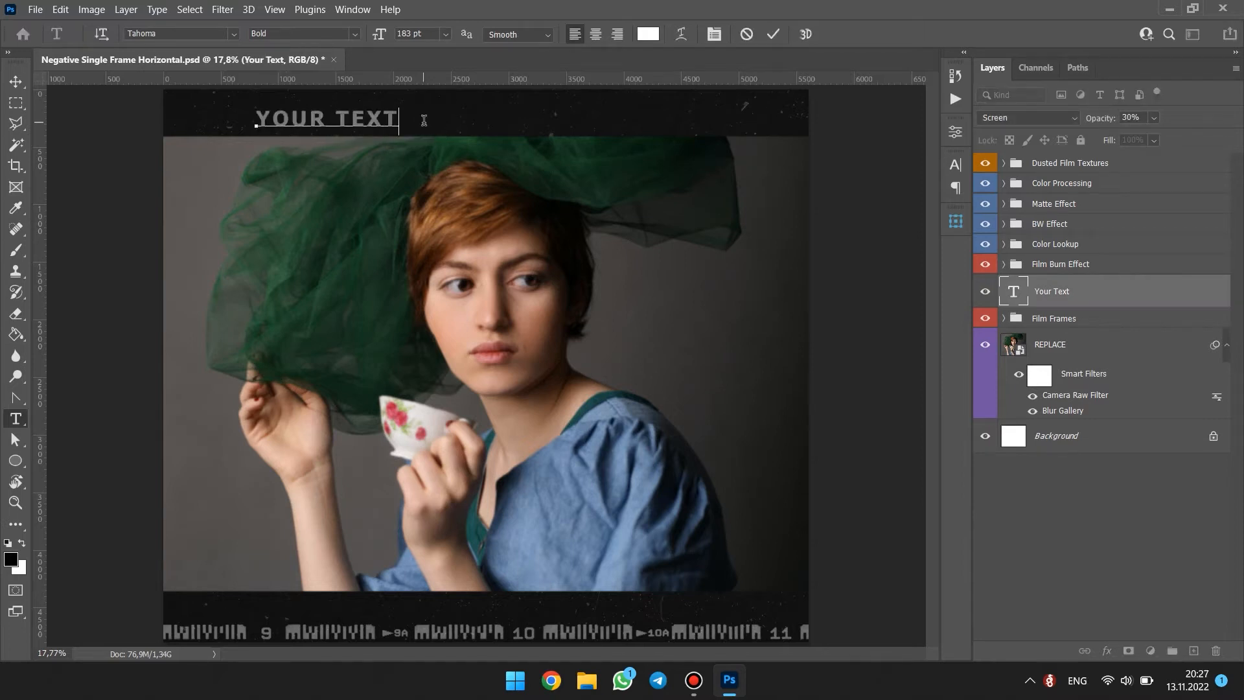
{"action": "key", "text": "ctrl+Return"}
{"action": "key", "text": "v"}
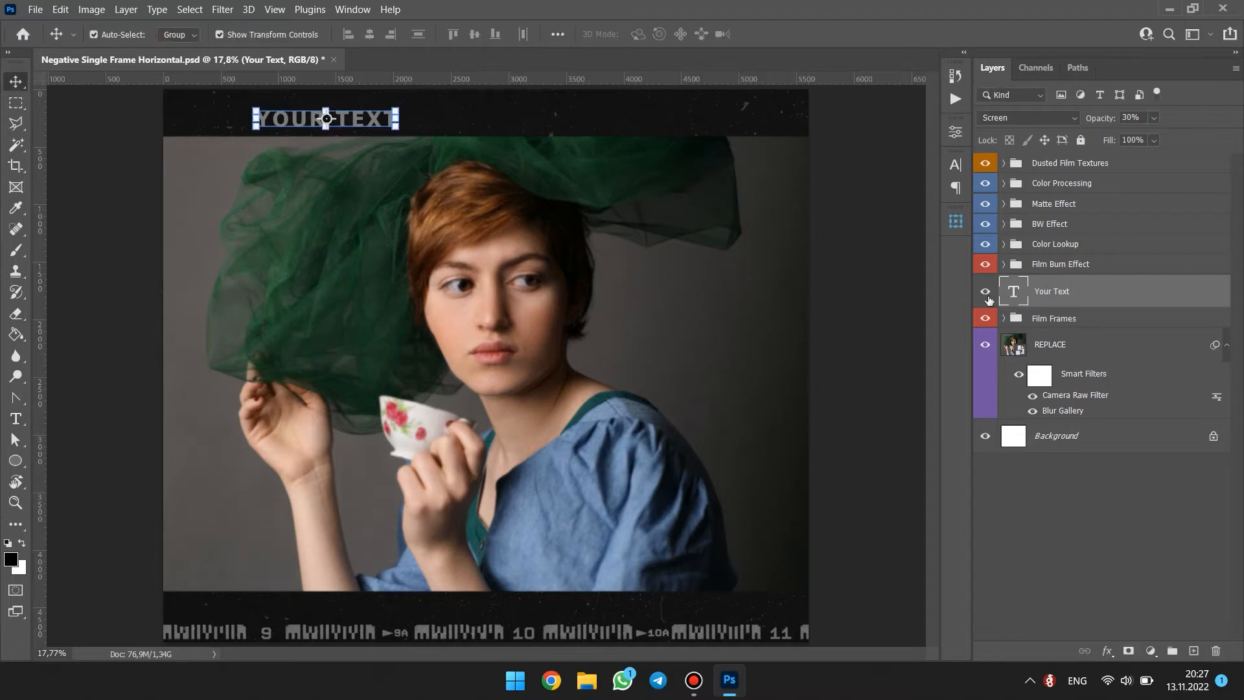
{"action": "left_click", "coordinate": [897, 297]}
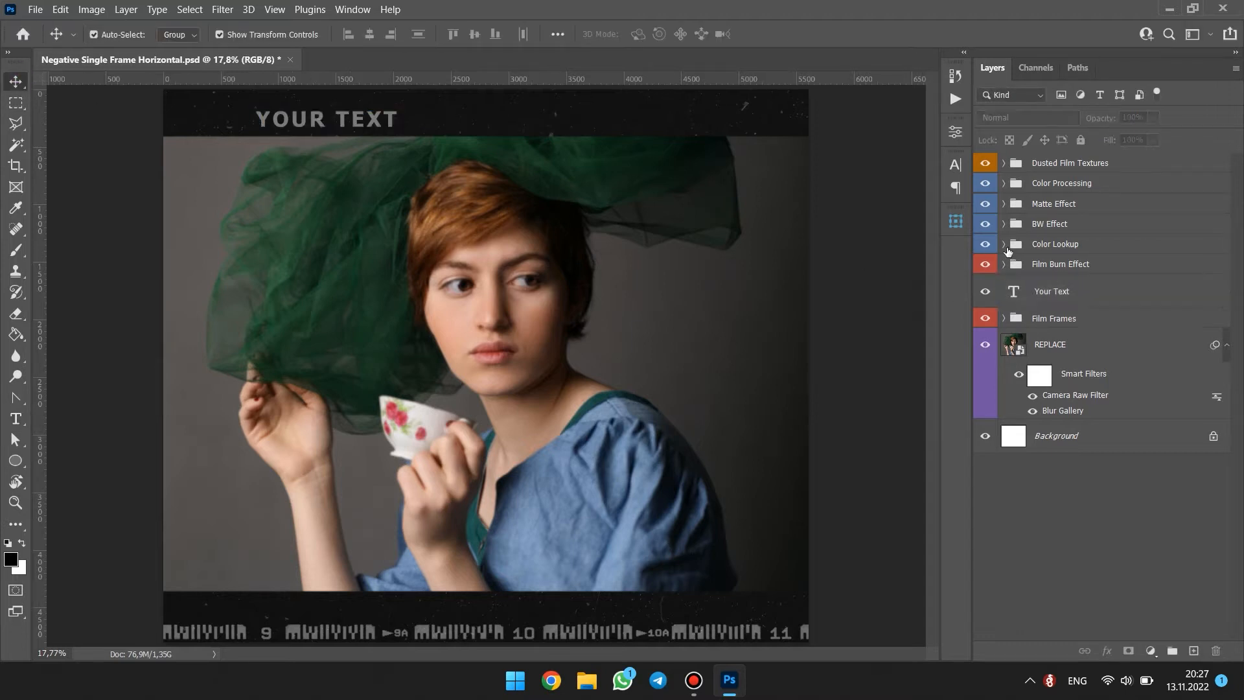
- Make Film Burn 5 in the Film Burn Effect group visible and set its opacity to 68%
{"action": "left_click", "coordinate": [1004, 263]}
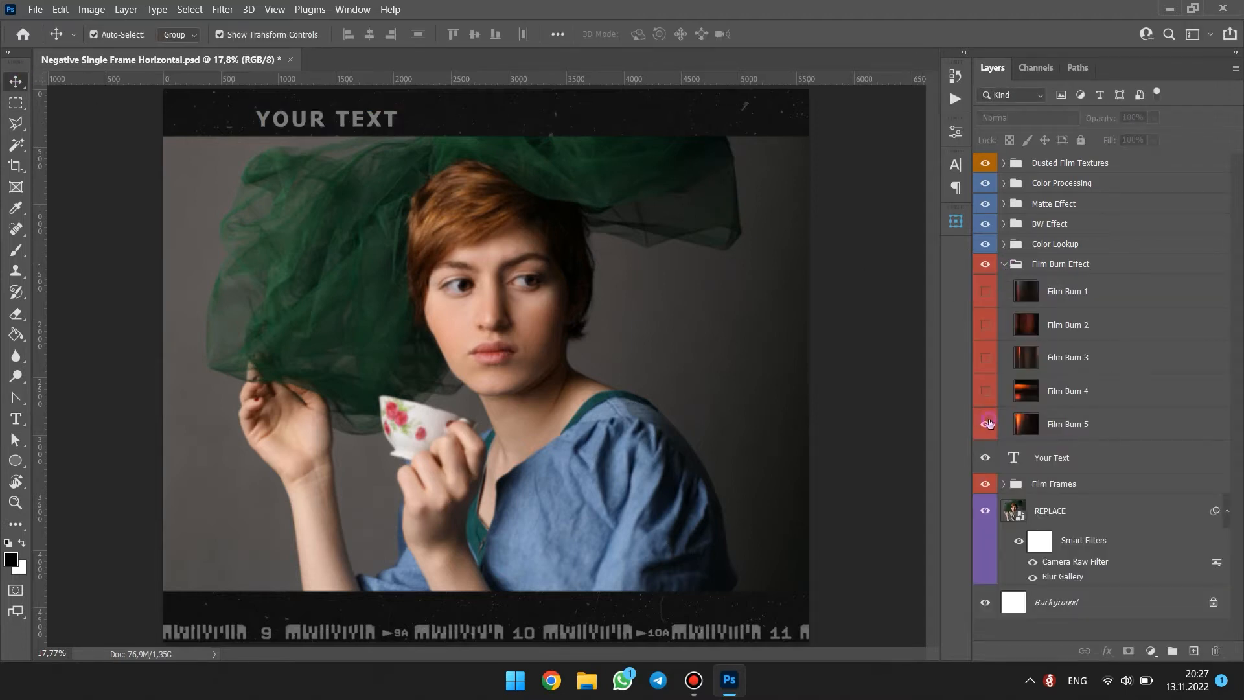
{"action": "left_click", "coordinate": [986, 424]}
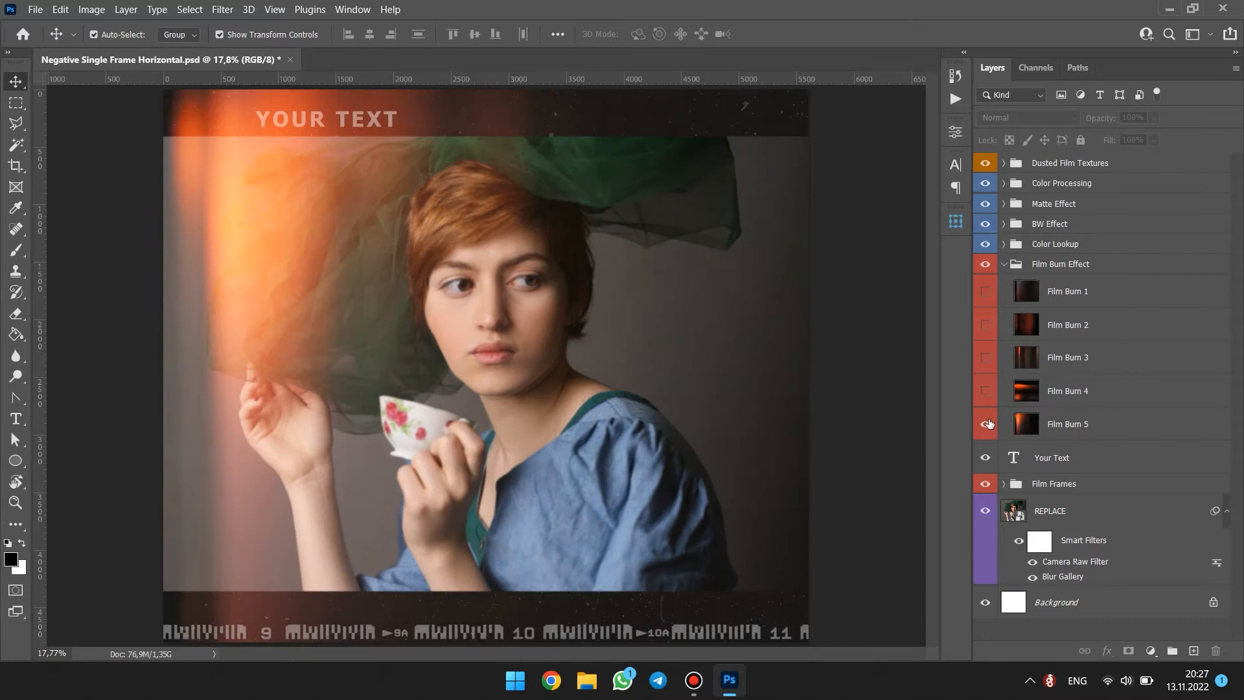
{"action": "left_click", "coordinate": [1071, 431]}
{"action": "left_click_drag", "start_coordinate": [1134, 138], "coordinate": [1146, 136]}
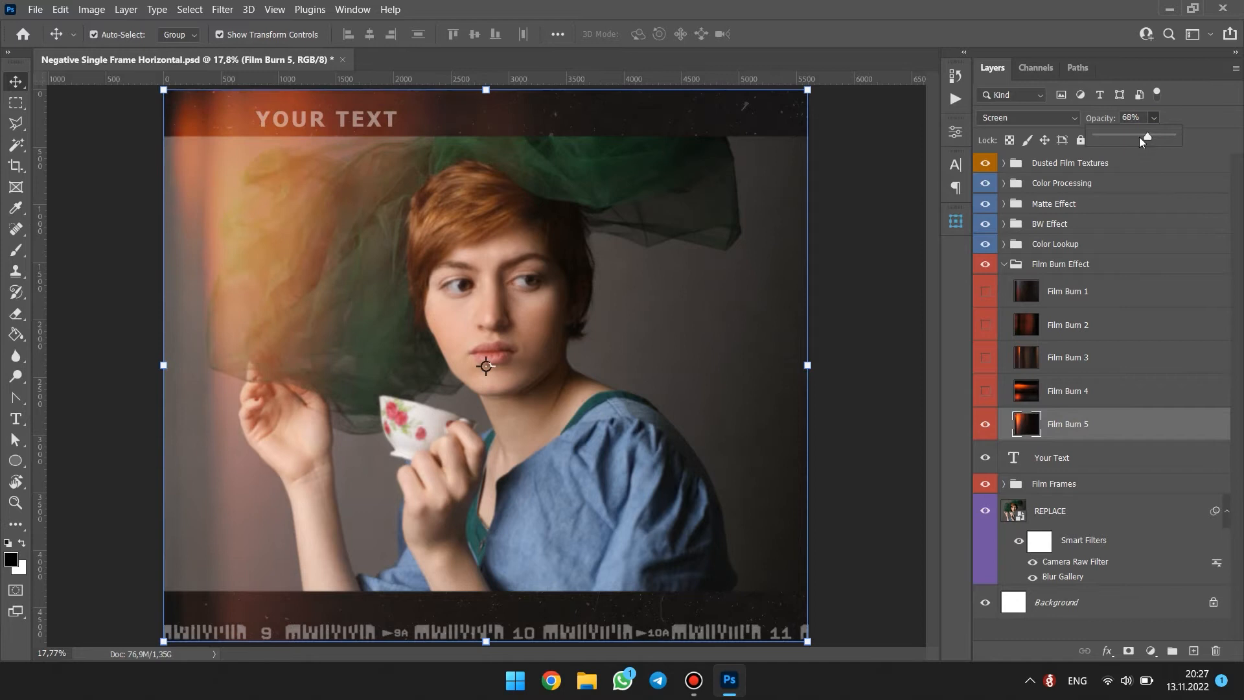
- Replace the visible Film Burn 5 with Film Burn 1 after previewing Film Burn 4, 3 and 2 one at a time
{"action": "left_click", "coordinate": [984, 424]}
{"action": "left_click", "coordinate": [985, 391]}
{"action": "left_click", "coordinate": [985, 390]}
{"action": "left_click", "coordinate": [986, 358]}
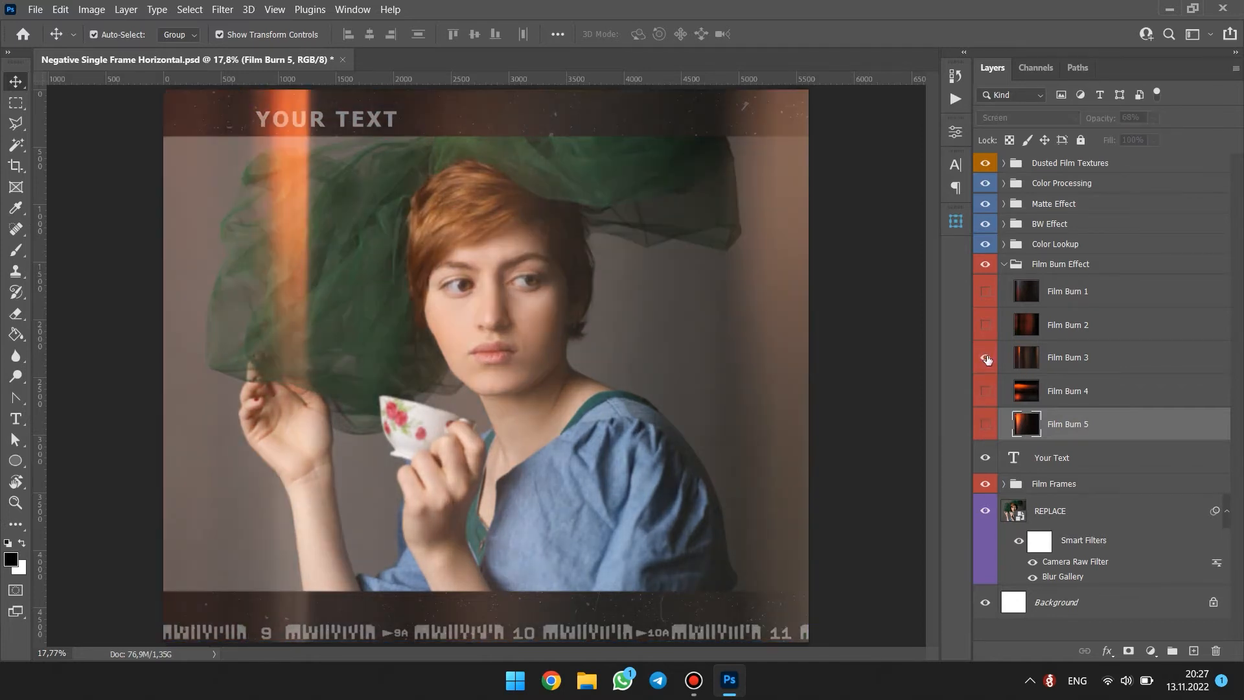
{"action": "left_click", "coordinate": [986, 357]}
{"action": "left_click", "coordinate": [986, 325]}
{"action": "left_click", "coordinate": [986, 325]}
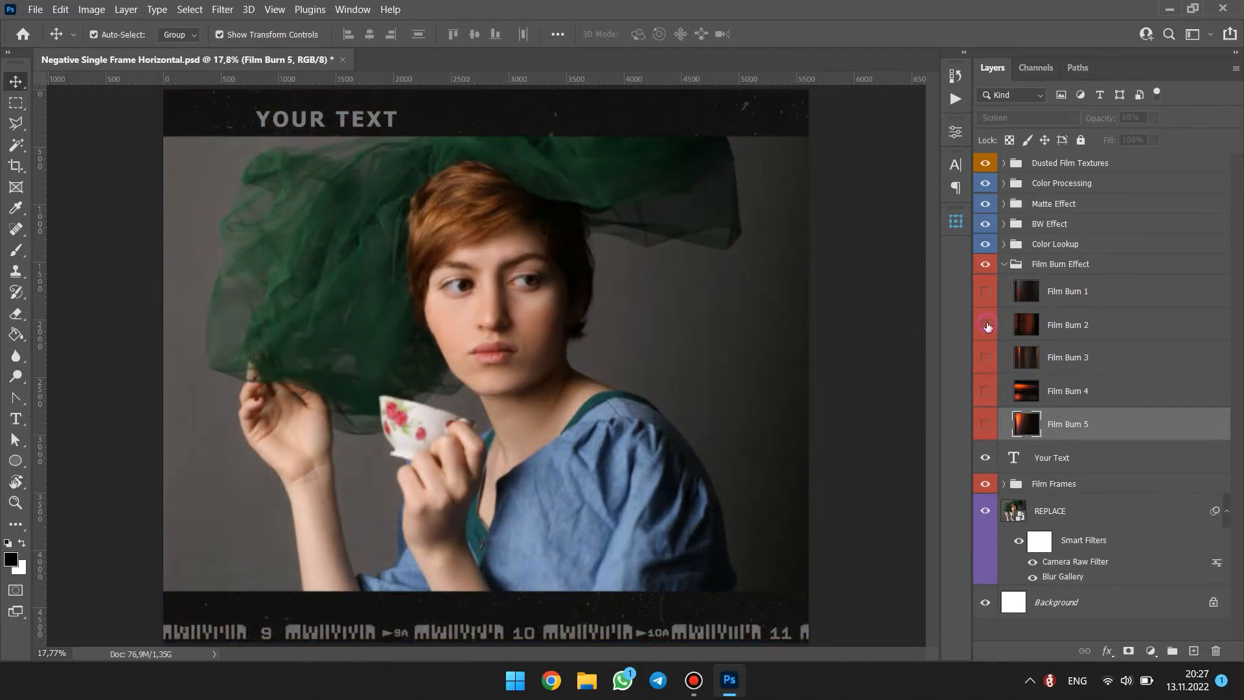
{"action": "left_click", "coordinate": [985, 292]}
{"action": "left_click", "coordinate": [1006, 265]}
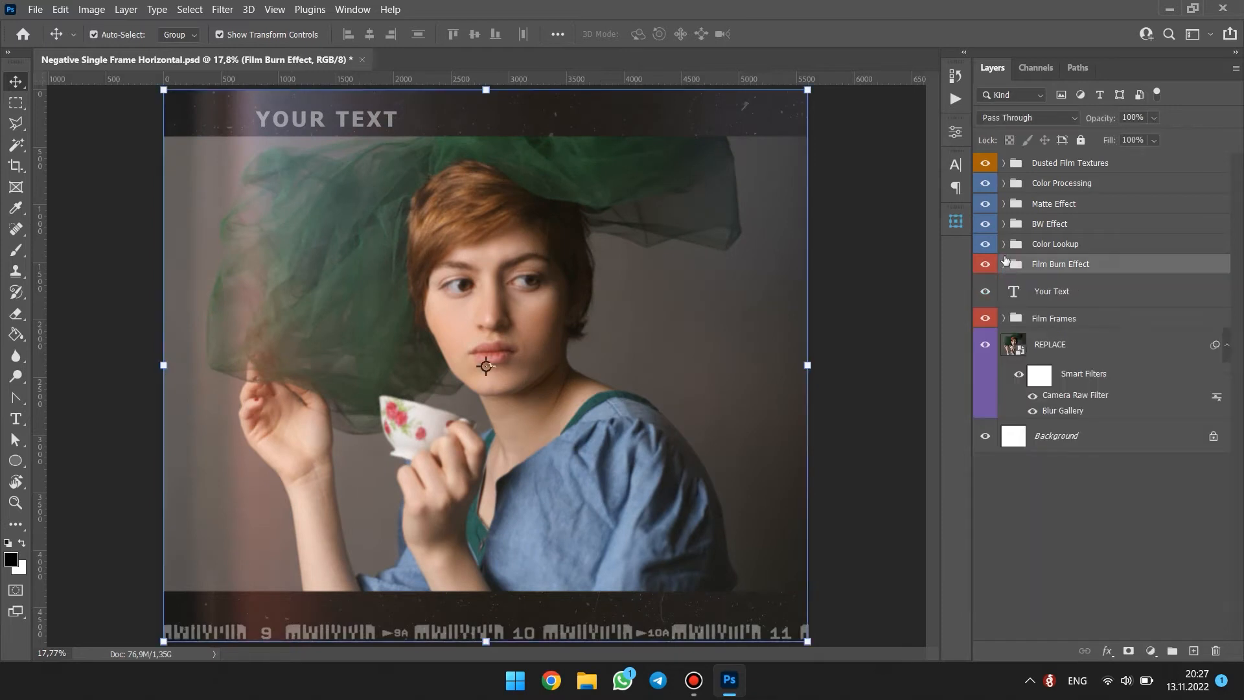
- Preview Color Lookup 1 and Color Lookup 2 from the Color Lookup group, one at a time
{"action": "left_click", "coordinate": [1004, 245]}
{"action": "left_click", "coordinate": [985, 271]}
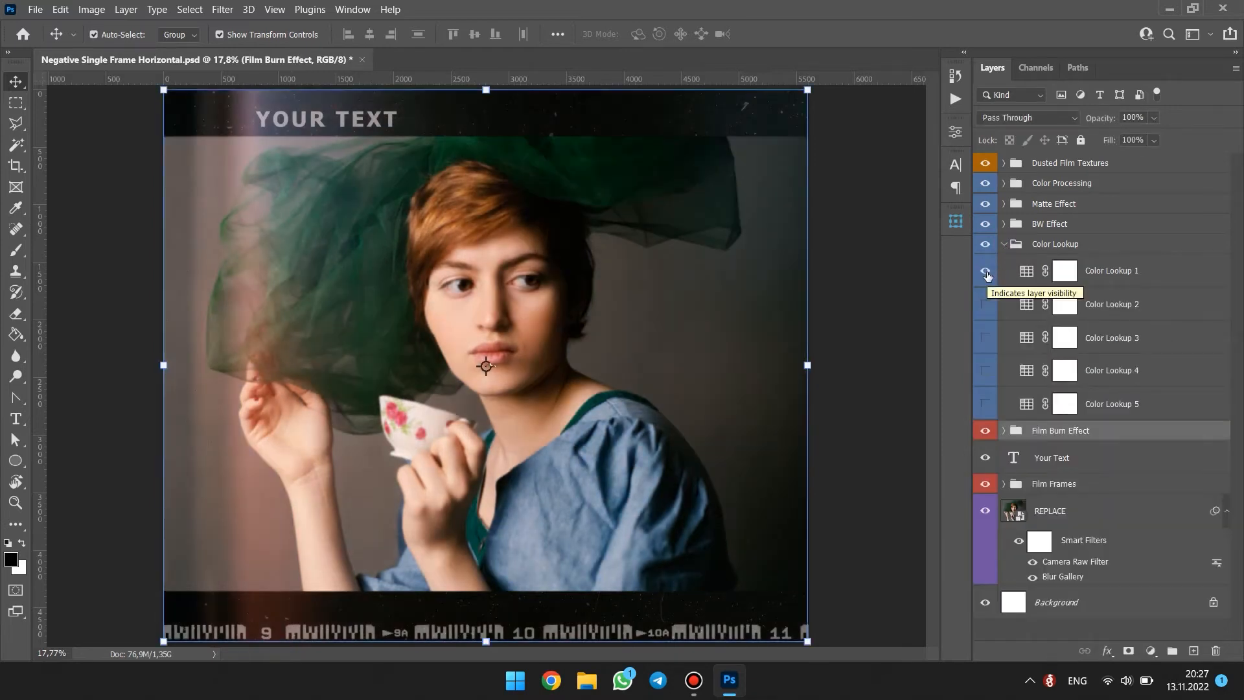
{"action": "left_click", "coordinate": [986, 272]}
{"action": "left_click", "coordinate": [985, 305]}
{"action": "left_click", "coordinate": [985, 305]}
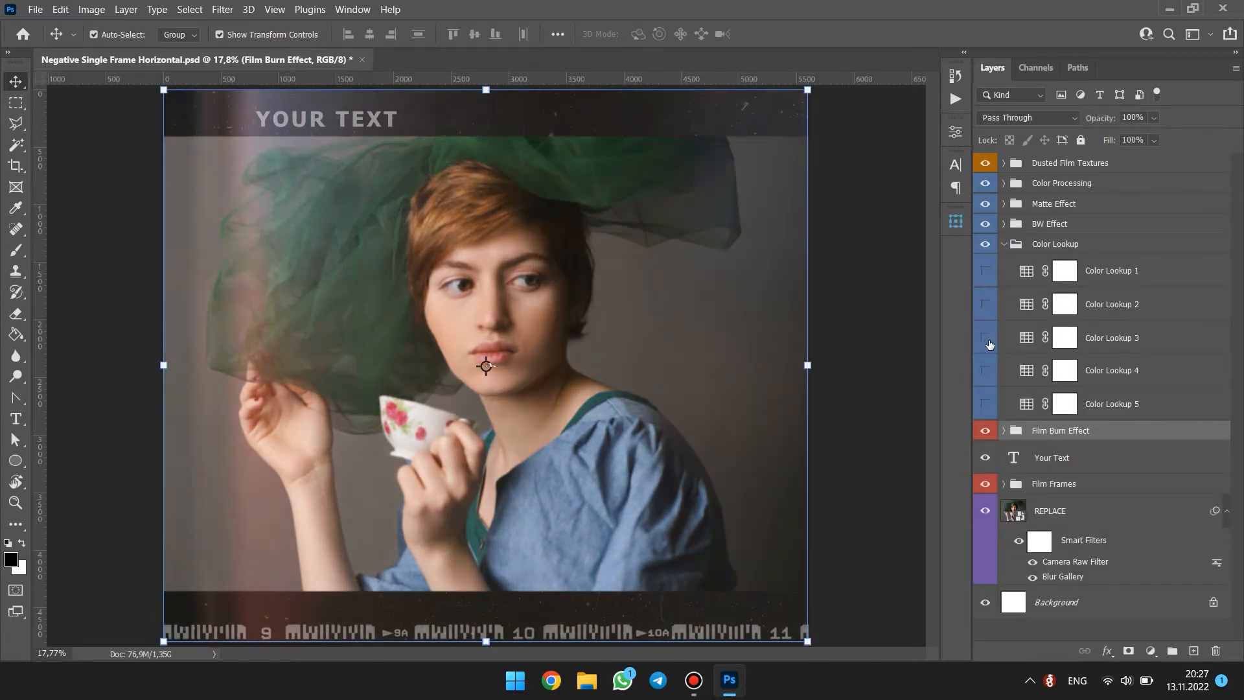
- Make the Color Lookup 3 adjustment visible and set its opacity to 57%
{"action": "left_click", "coordinate": [986, 338]}
{"action": "left_click", "coordinate": [1102, 338]}
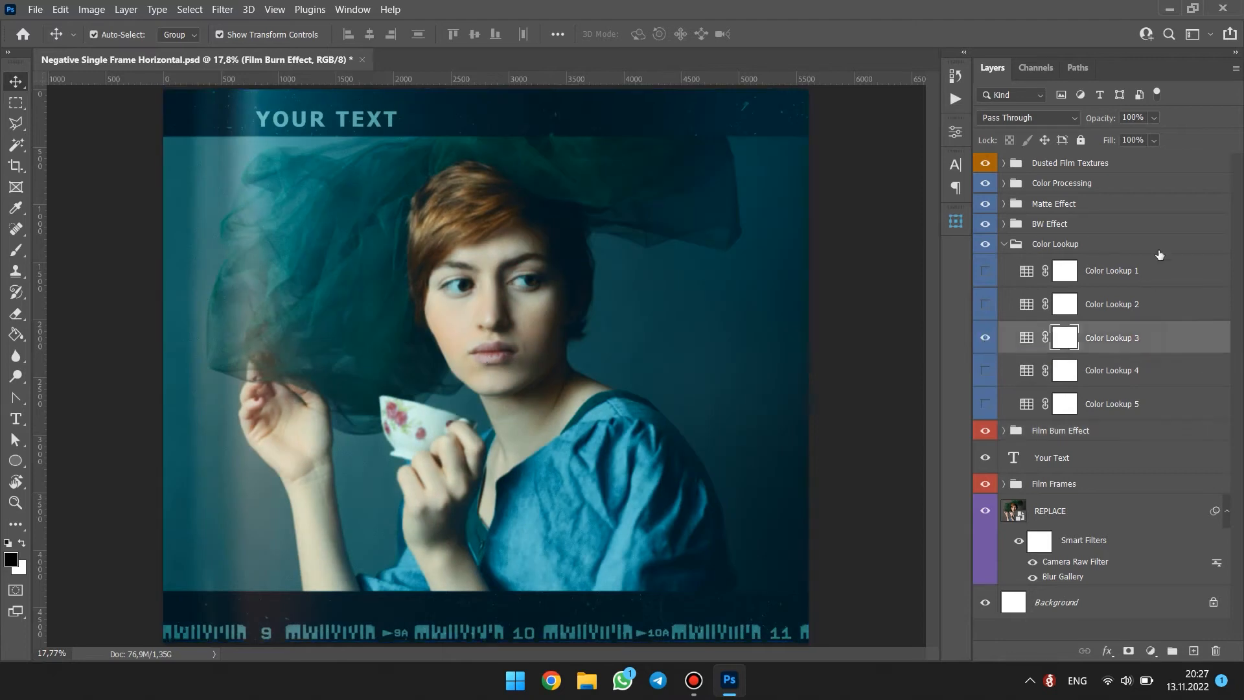
{"action": "left_click", "coordinate": [1134, 135]}
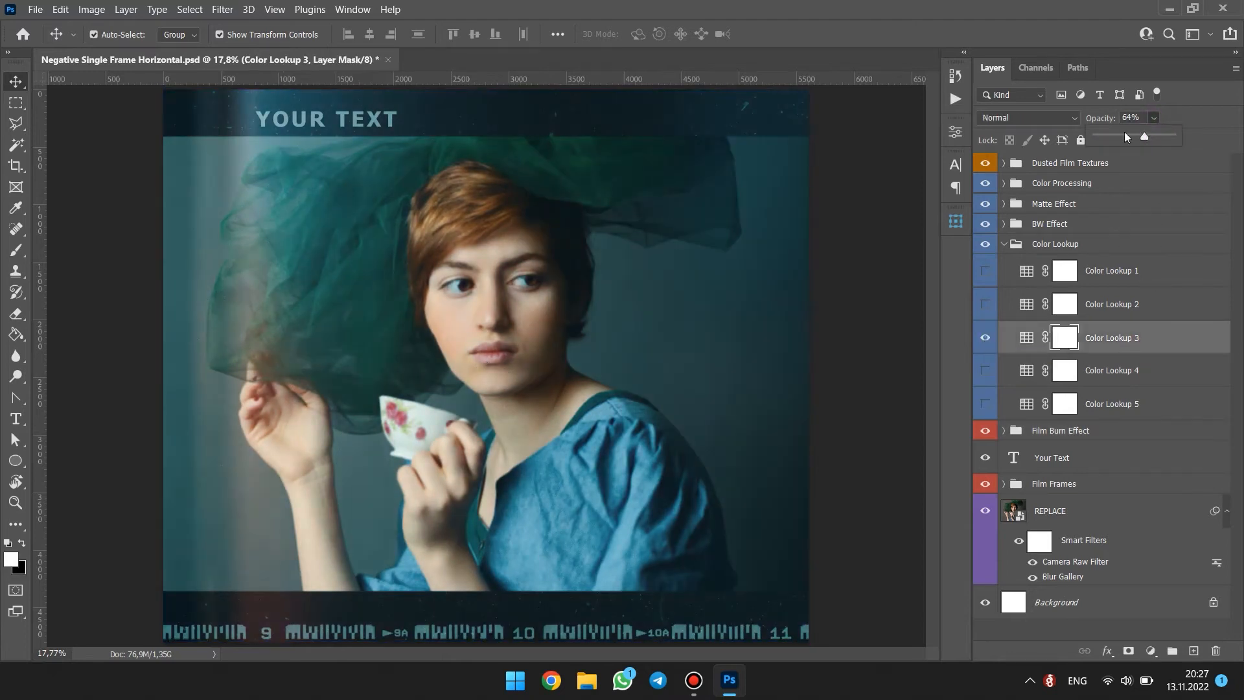
{"action": "left_click", "coordinate": [1139, 136]}
- Replace the visible Color Lookup 3 with Color Lookup 4 after previewing Color Lookup 4 and 5 in turn
{"action": "left_click", "coordinate": [986, 338]}
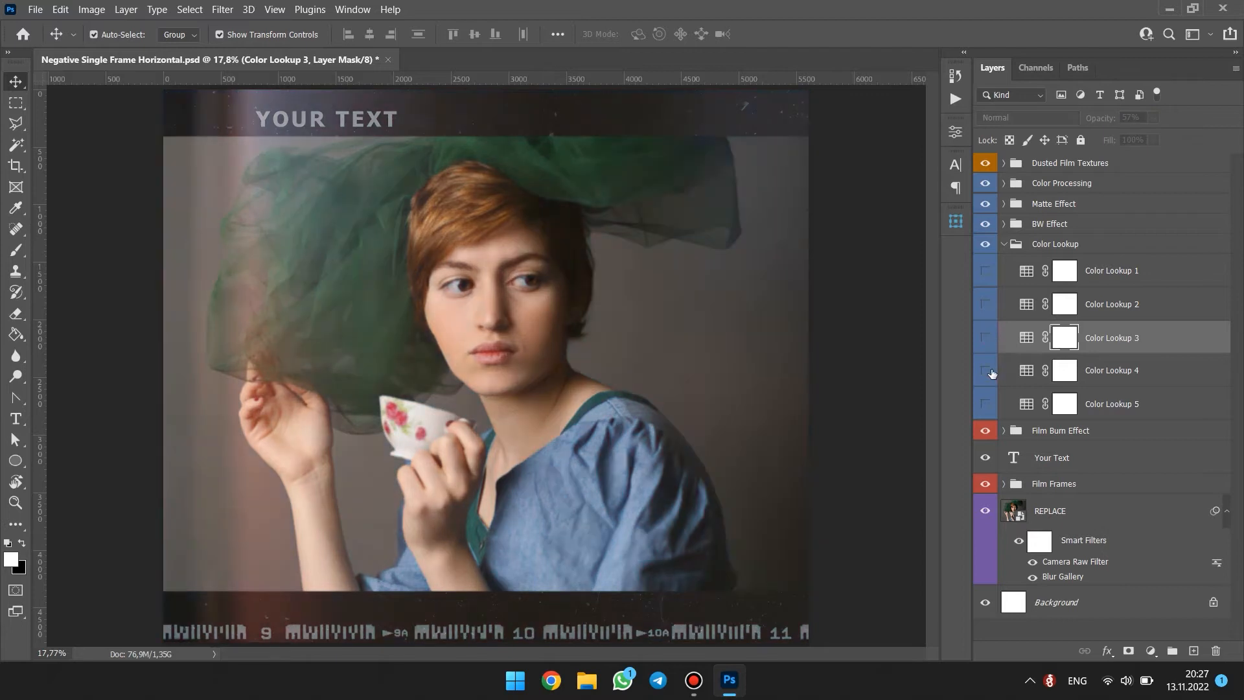
{"action": "left_click", "coordinate": [986, 370]}
{"action": "left_click", "coordinate": [986, 371]}
{"action": "left_click", "coordinate": [986, 404]}
{"action": "left_click", "coordinate": [986, 404]}
{"action": "left_click", "coordinate": [986, 370]}
{"action": "left_click", "coordinate": [1004, 244]}
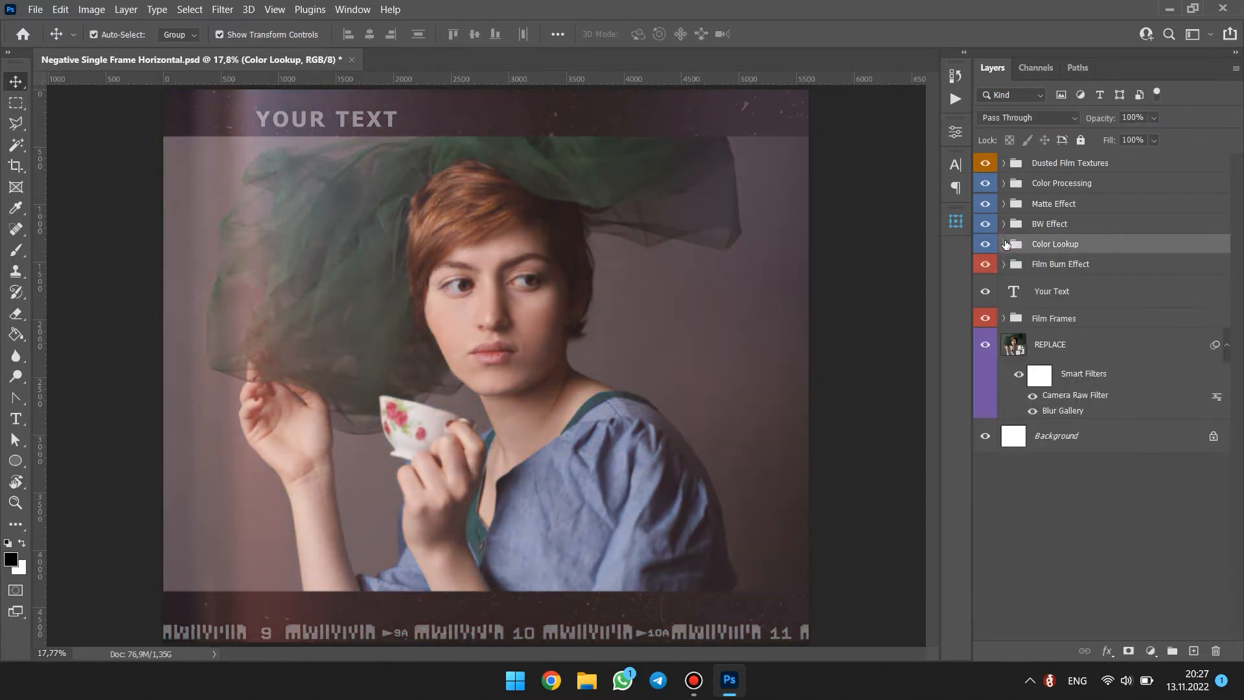
- Preview BW 1, BW 2 and BW 3 from the BW Effect group, one at a time
{"action": "left_click", "coordinate": [1004, 223]}
{"action": "left_click", "coordinate": [986, 251]}
{"action": "left_click", "coordinate": [986, 251]}
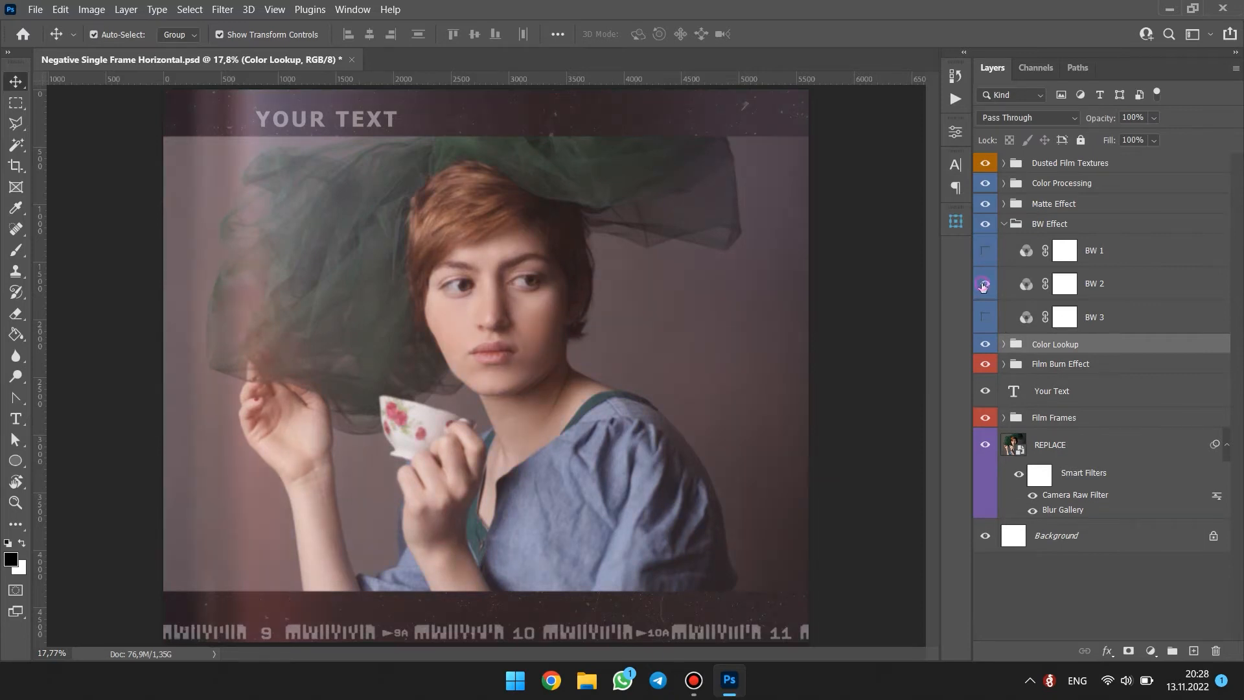
{"action": "left_click", "coordinate": [986, 283]}
{"action": "left_click", "coordinate": [985, 284]}
{"action": "left_click", "coordinate": [986, 317]}
{"action": "left_click", "coordinate": [986, 317]}
{"action": "left_click", "coordinate": [1004, 224]}
- Preview Matte 1, Matte 2 and Matte 3 from the Matte Effect group, one at a time
{"action": "left_click", "coordinate": [1004, 204]}
{"action": "left_click", "coordinate": [986, 230]}
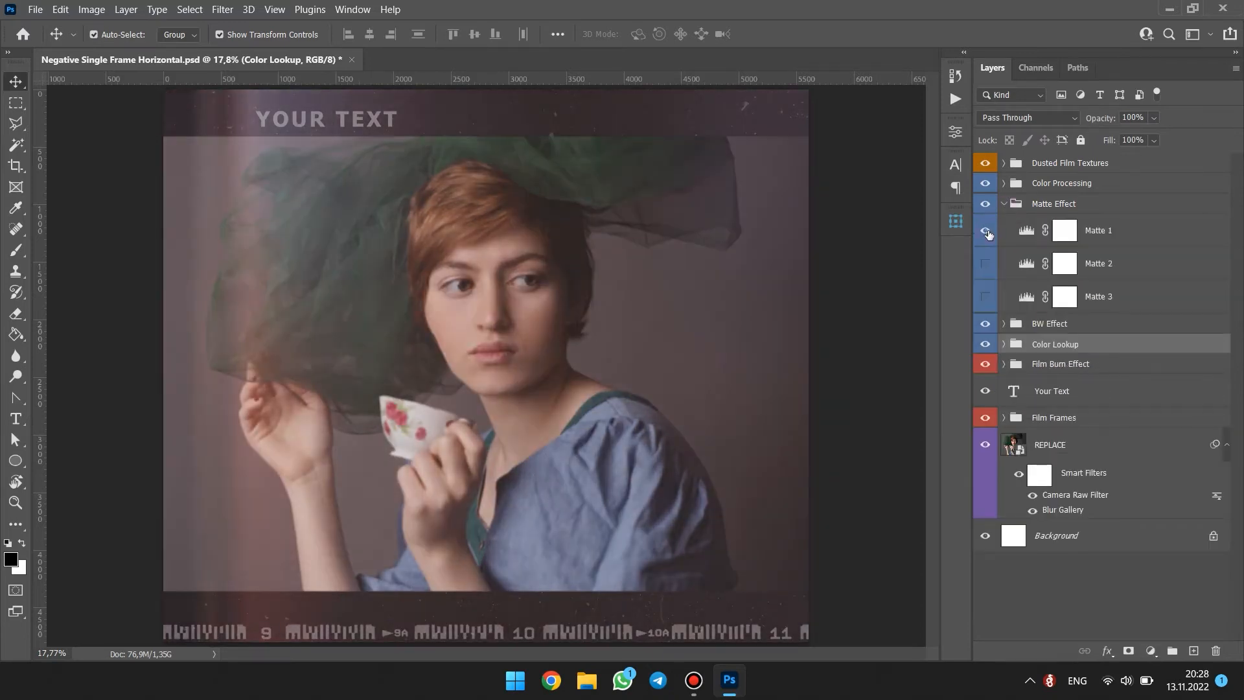
{"action": "left_click", "coordinate": [986, 230]}
{"action": "left_click", "coordinate": [986, 263]}
{"action": "left_click", "coordinate": [985, 263]}
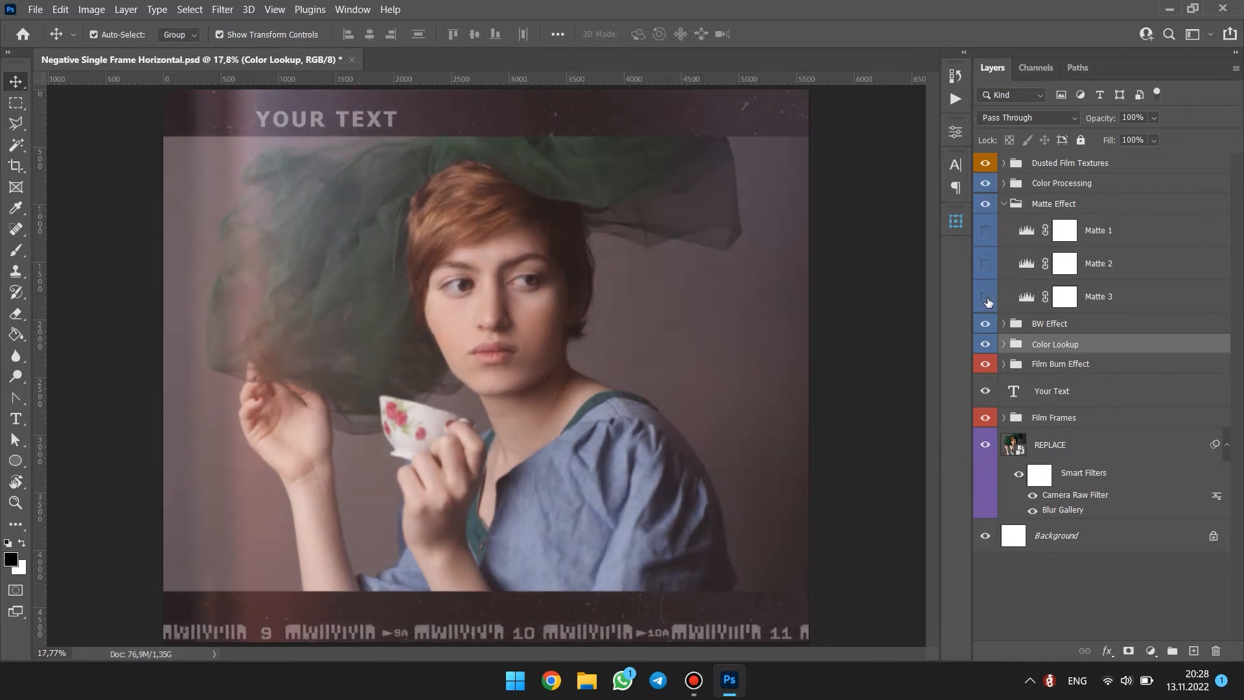
{"action": "left_click", "coordinate": [986, 296]}
{"action": "left_click", "coordinate": [986, 296]}
{"action": "left_click", "coordinate": [1004, 204]}
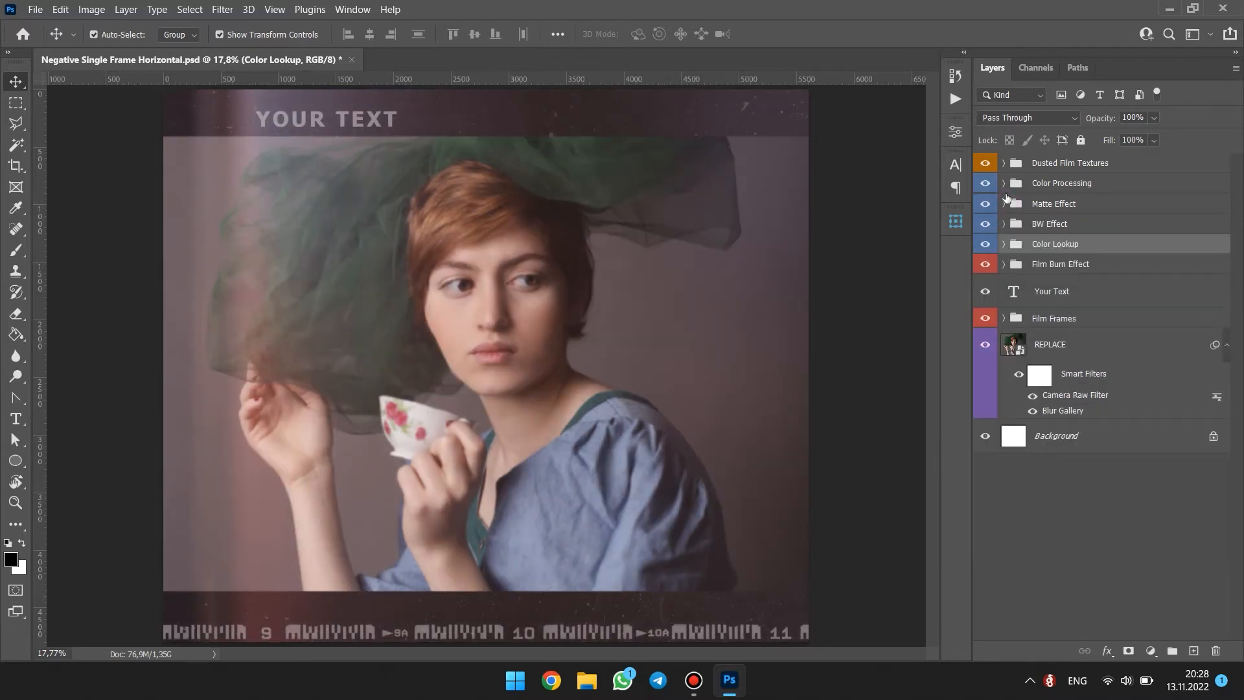
- Make the Red adjustment in the Color Processing group visible after previewing Green and Blue one at a time
{"action": "left_click", "coordinate": [1004, 184]}
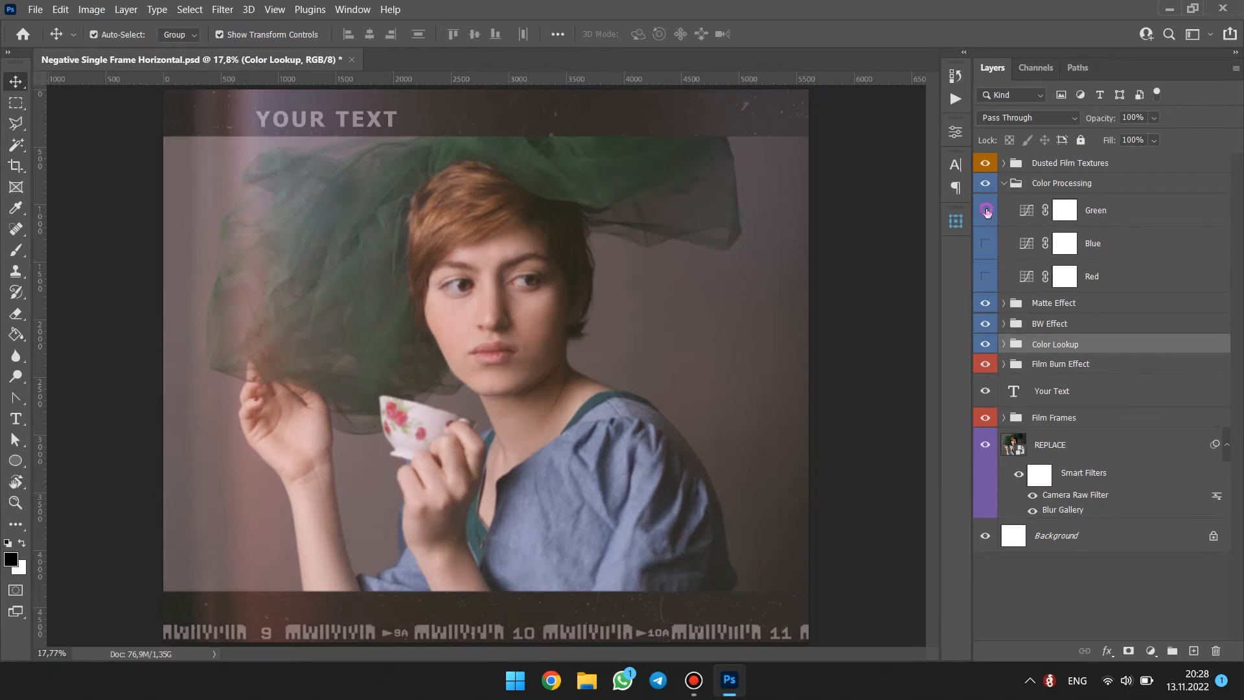
{"action": "left_click", "coordinate": [986, 210]}
{"action": "left_click", "coordinate": [987, 244]}
{"action": "left_click", "coordinate": [986, 243]}
{"action": "left_click", "coordinate": [986, 277]}
{"action": "left_click", "coordinate": [1003, 183]}
- Make Texture 4 and Texture 5 in the Dusted Film Textures group visible after previewing Textures 1, 2 and 3 one at a time
{"action": "left_click", "coordinate": [1003, 163]}
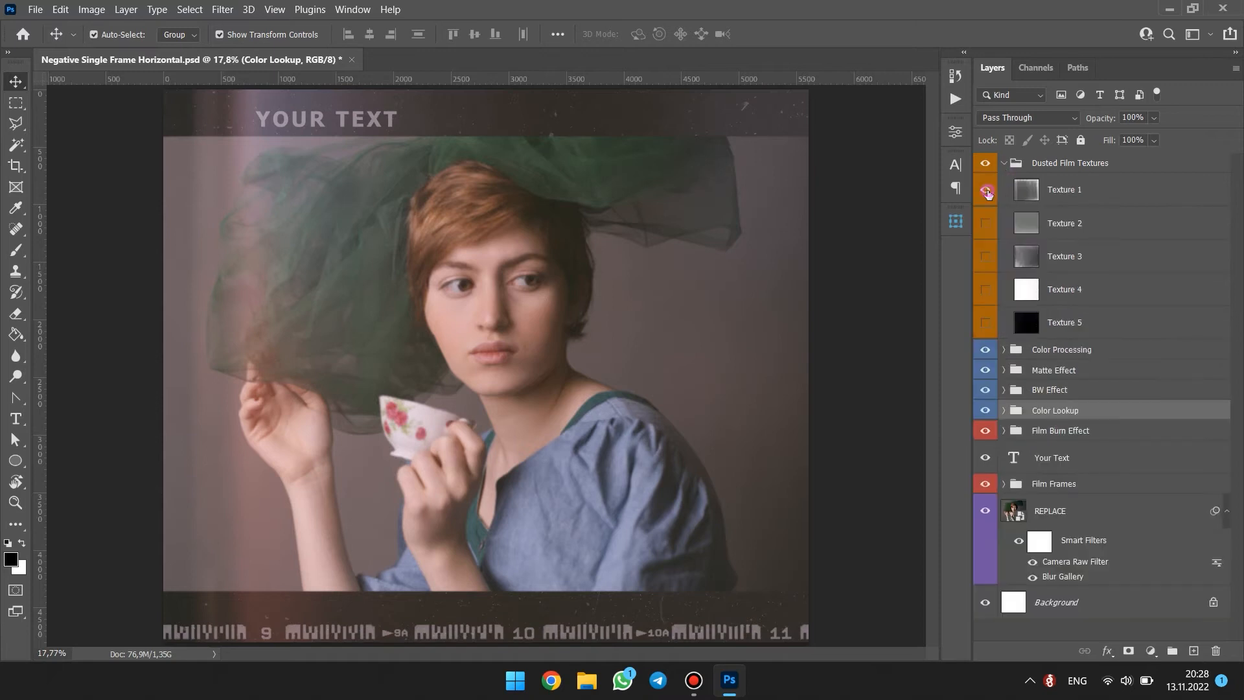
{"action": "left_click", "coordinate": [985, 189]}
{"action": "left_click", "coordinate": [985, 189]}
{"action": "left_click", "coordinate": [986, 224]}
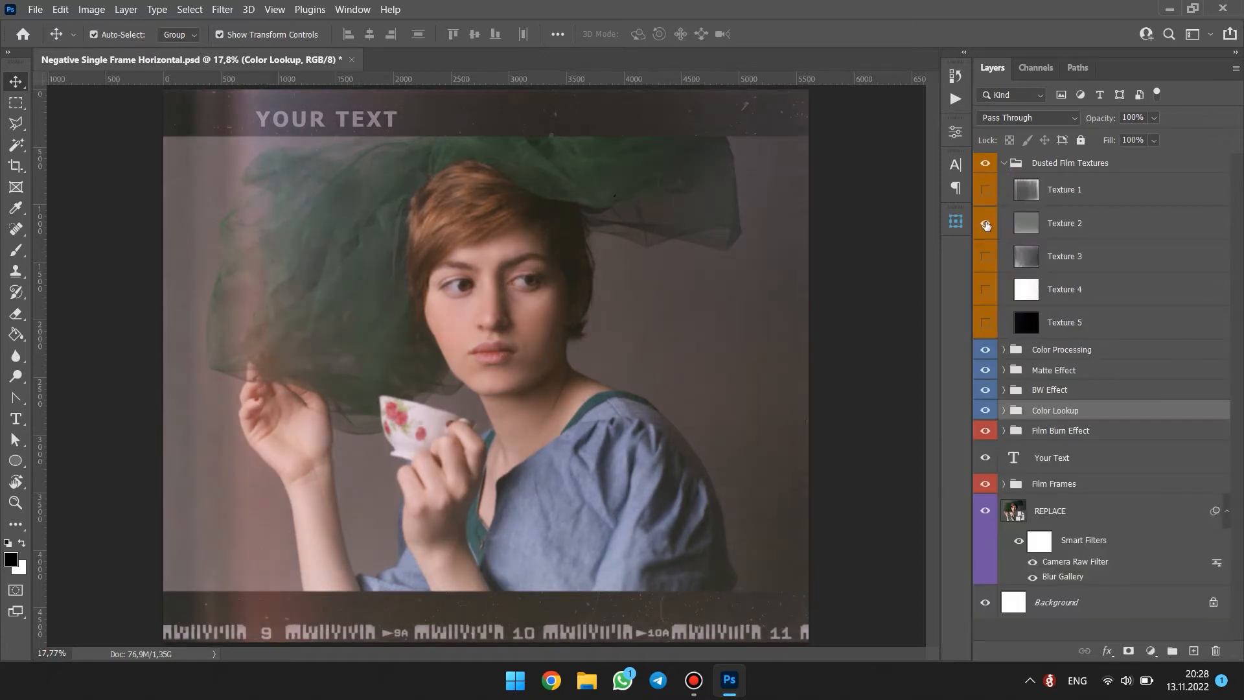
{"action": "left_click", "coordinate": [986, 223]}
{"action": "left_click", "coordinate": [985, 256]}
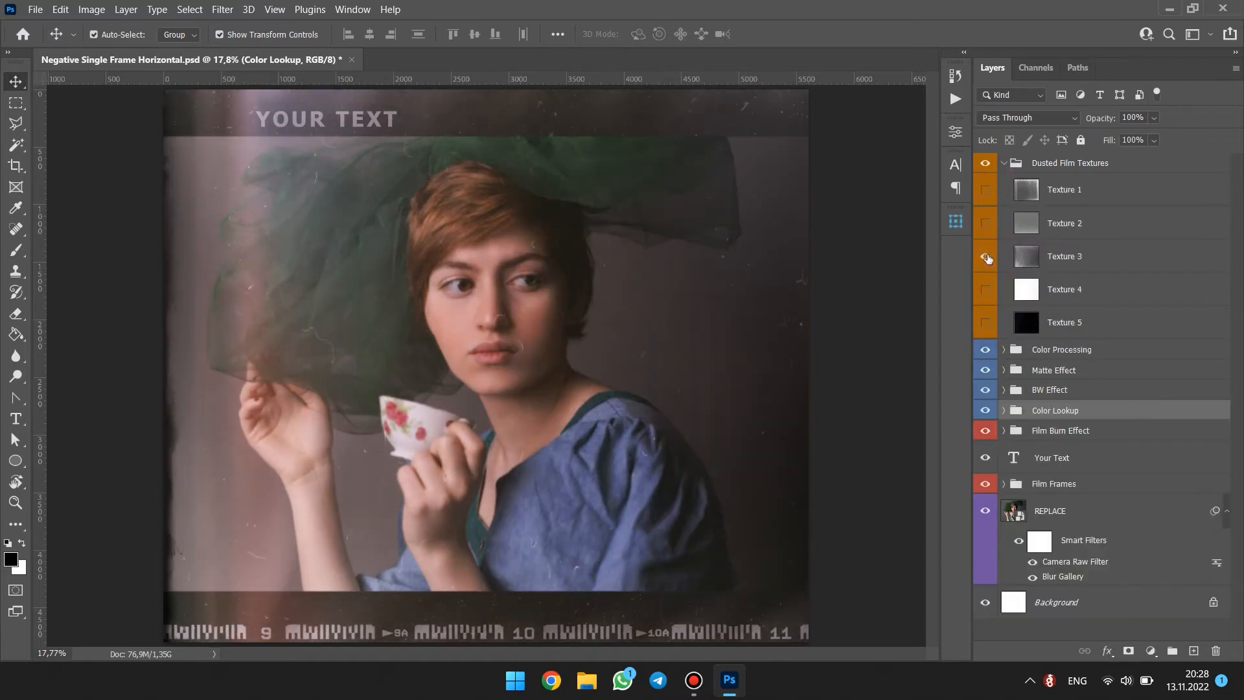
{"action": "left_click", "coordinate": [986, 256]}
{"action": "left_click", "coordinate": [986, 289]}
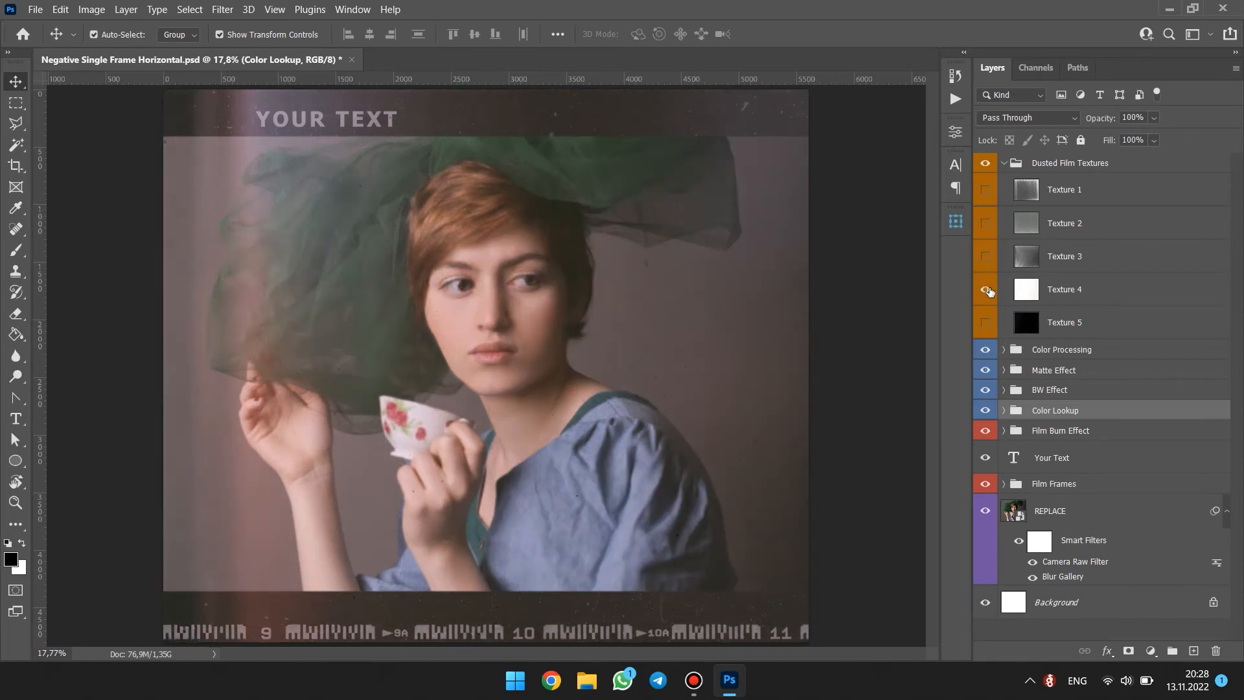
{"action": "left_click", "coordinate": [985, 322]}
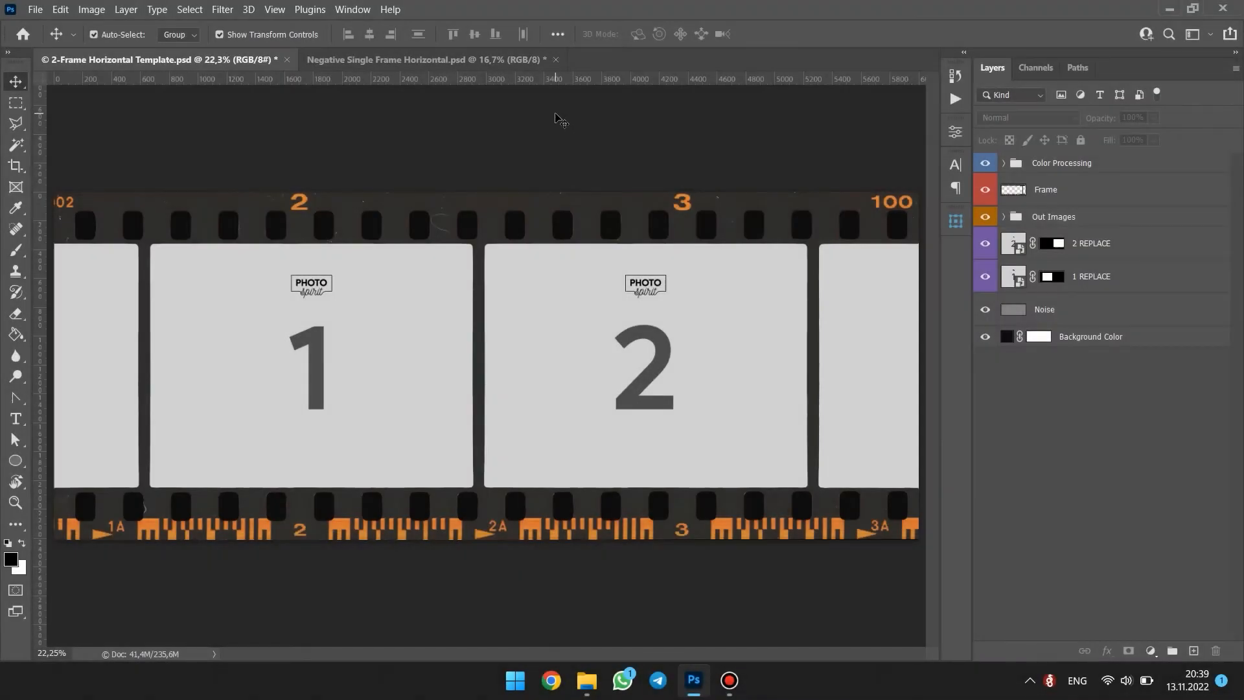
- Open the REPLACE smart object of Negative Single Frame Horizontal.psd and place the portrait with the green tulle headpiece as an embedded image
{"action": "left_click", "coordinate": [484, 61]}
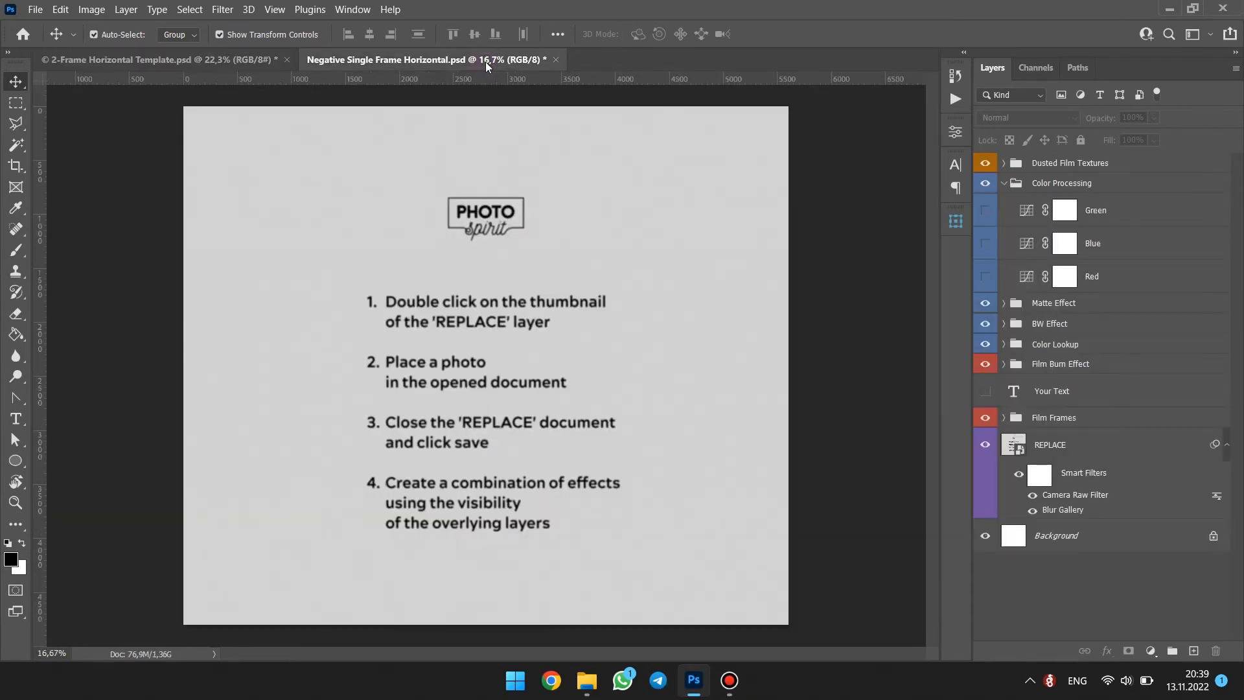
{"action": "double_click", "coordinate": [1013, 444]}
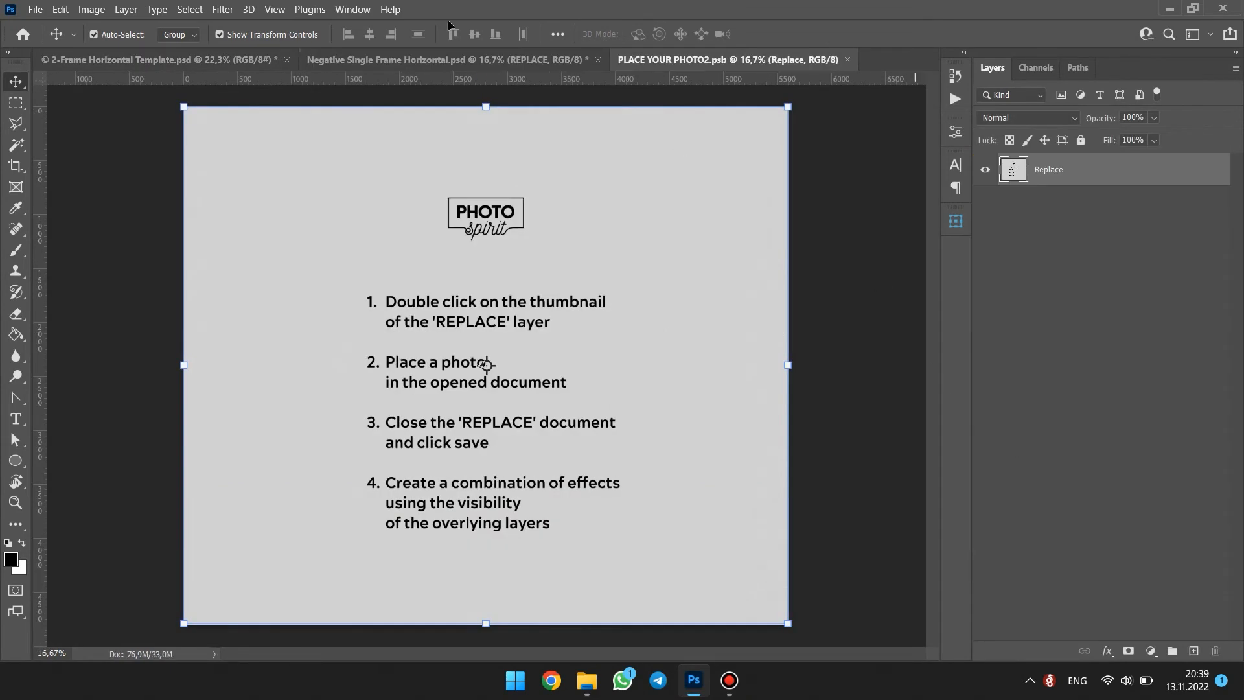
{"action": "left_click", "coordinate": [35, 9]}
{"action": "left_click", "coordinate": [118, 334]}
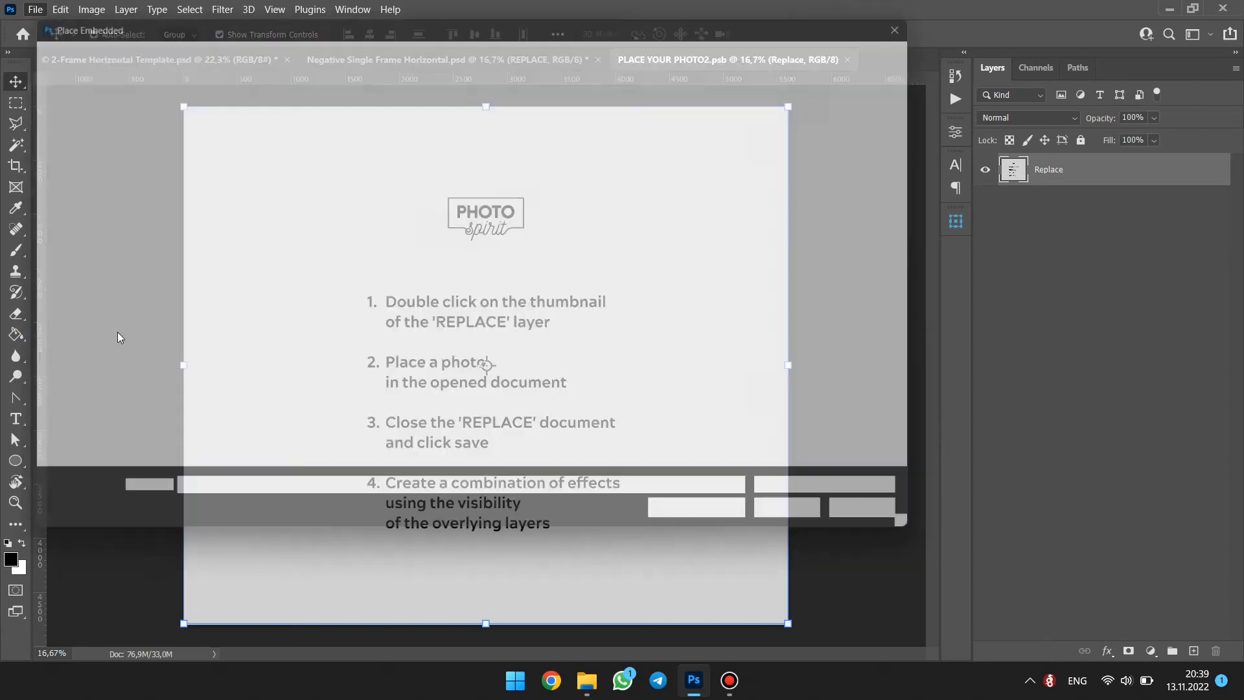
{"action": "double_click", "coordinate": [180, 153]}
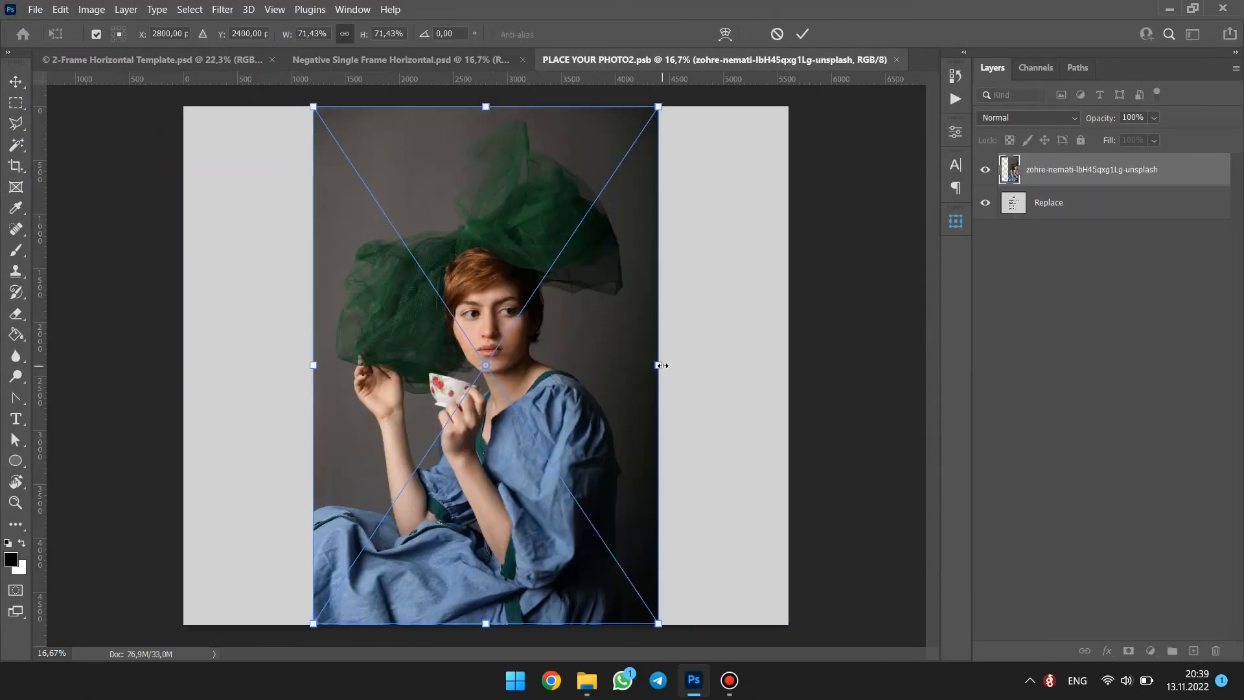
- Scale the placed portrait to the full canvas width, shift it slightly down, commit it, and close the smart object with its changes saved
{"action": "left_click_drag", "start_coordinate": [662, 365], "coordinate": [789, 365]}
{"action": "left_click_drag", "start_coordinate": [712, 338], "coordinate": [713, 376]}
{"action": "key", "text": "Return"}
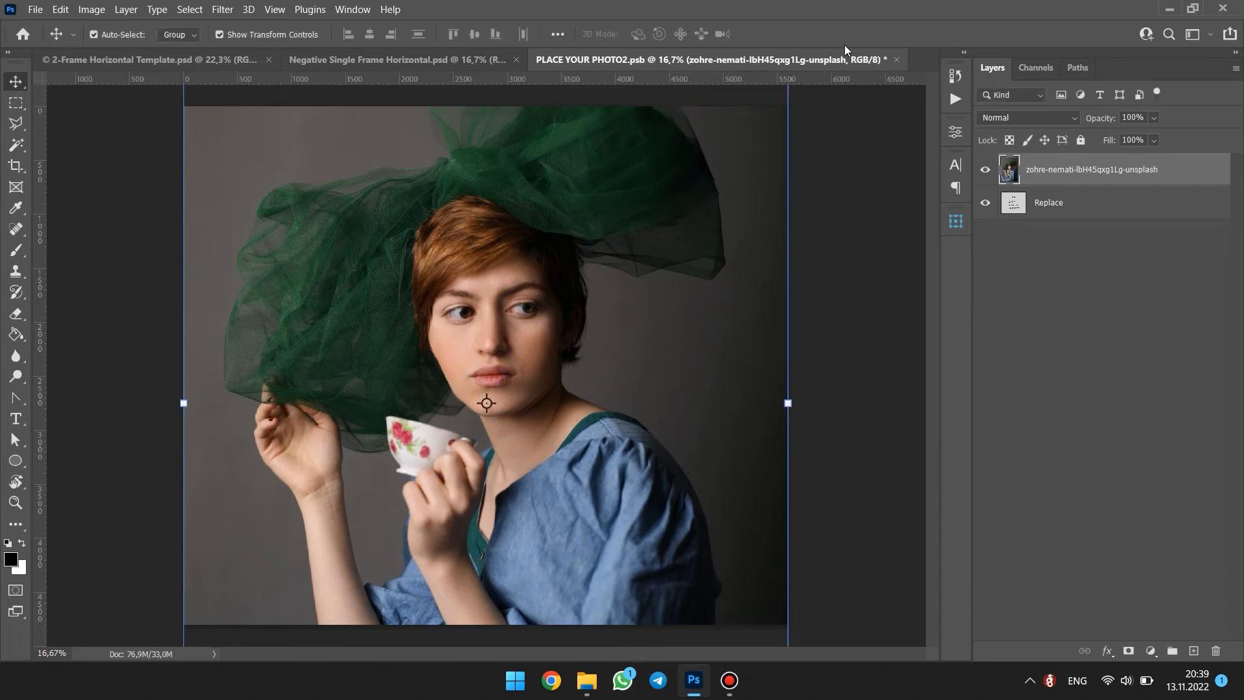
{"action": "left_click", "coordinate": [897, 59]}
{"action": "left_click", "coordinate": [584, 266]}
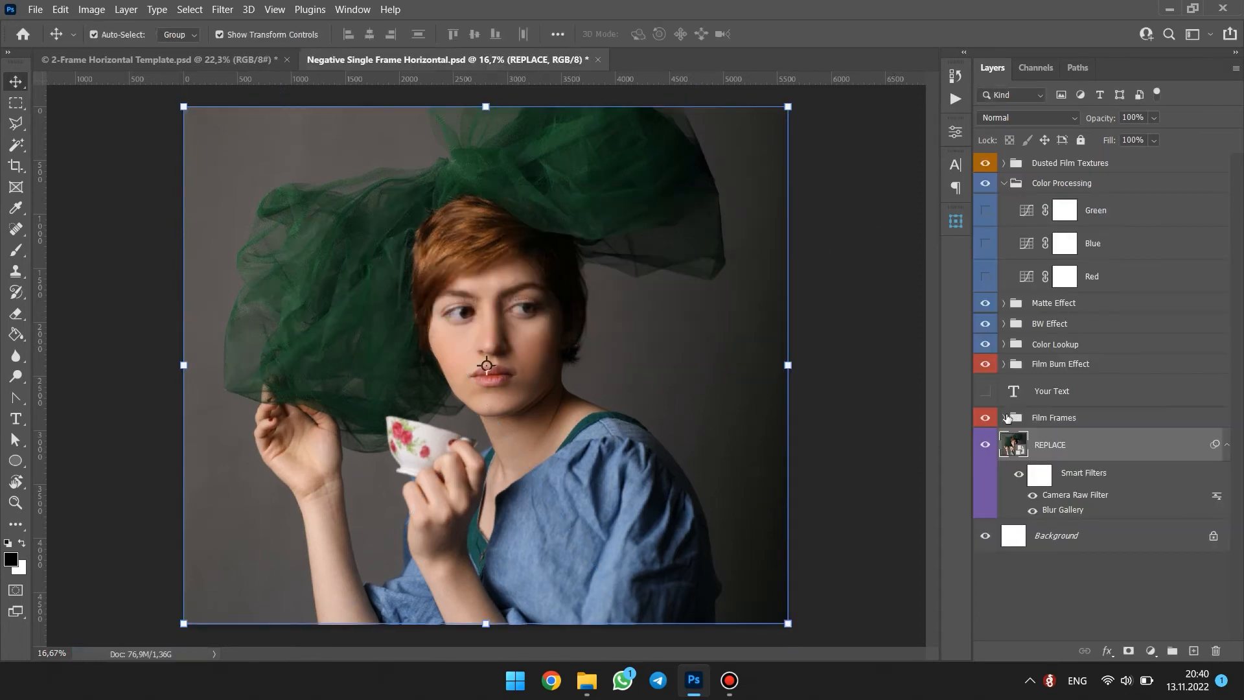
- Make Film Burn 1 in the Film Burn Effect group visible
{"action": "left_click", "coordinate": [1005, 418]}
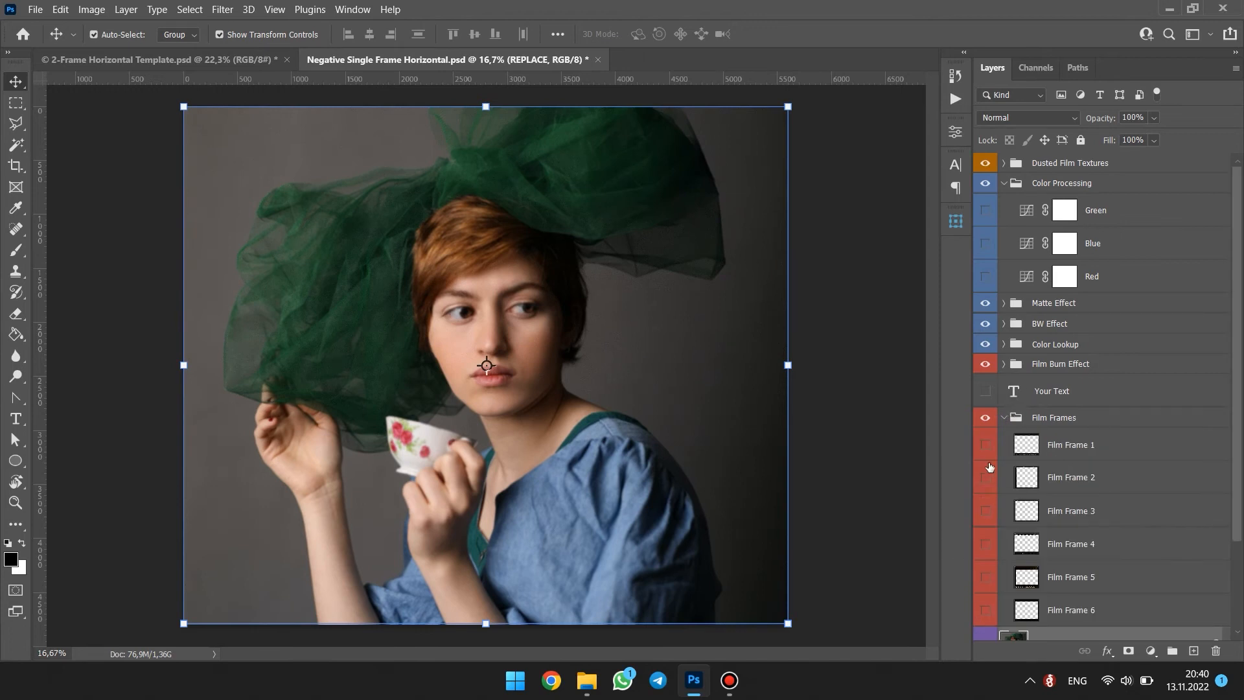
{"action": "left_click", "coordinate": [1004, 419]}
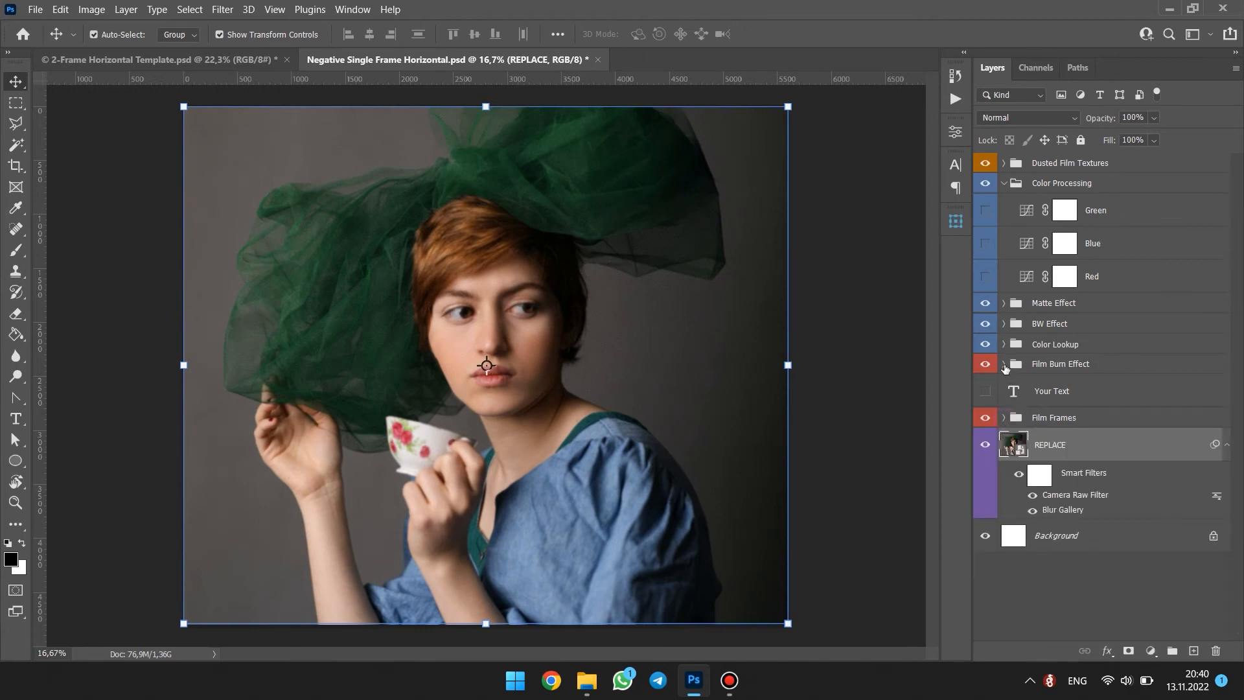
{"action": "left_click", "coordinate": [1005, 364]}
{"action": "scroll", "coordinate": [987, 355], "scroll_direction": "down", "scroll_amount": 1}
{"action": "left_click", "coordinate": [986, 351]}
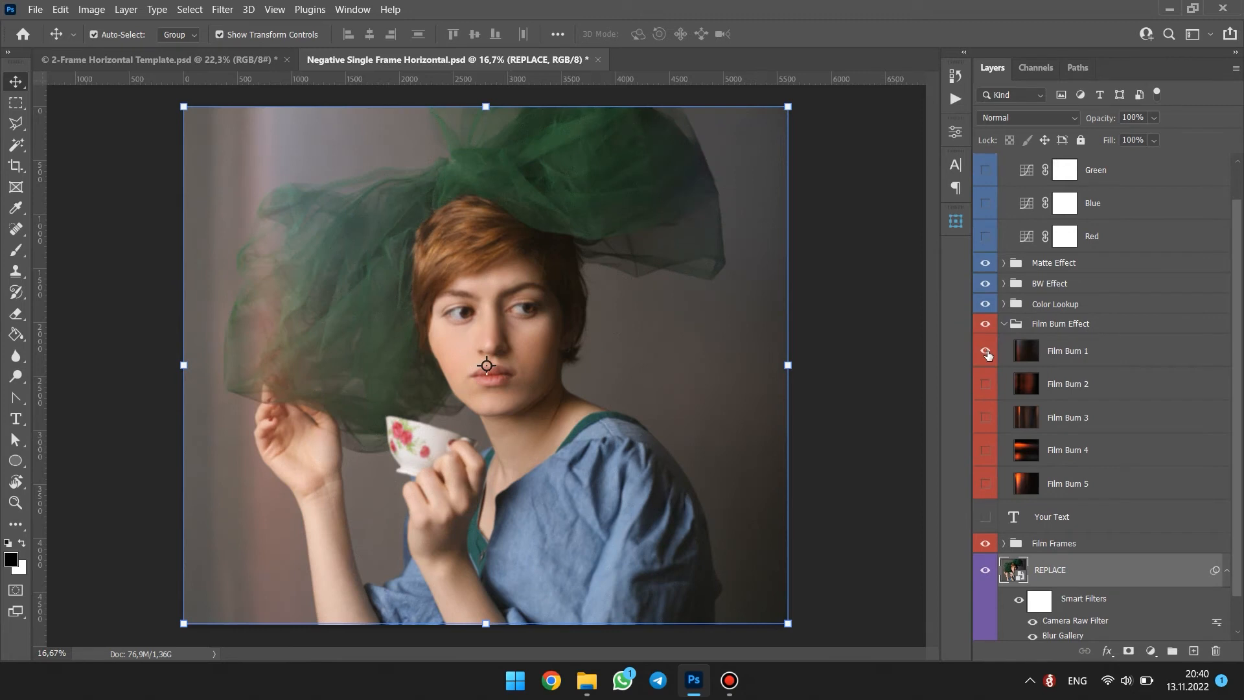
- Preview Color Lookup 2, Color Lookup 4 and Color Lookup 5 in turn, hiding each one again
{"action": "left_click", "coordinate": [1005, 304]}
{"action": "left_click", "coordinate": [985, 365]}
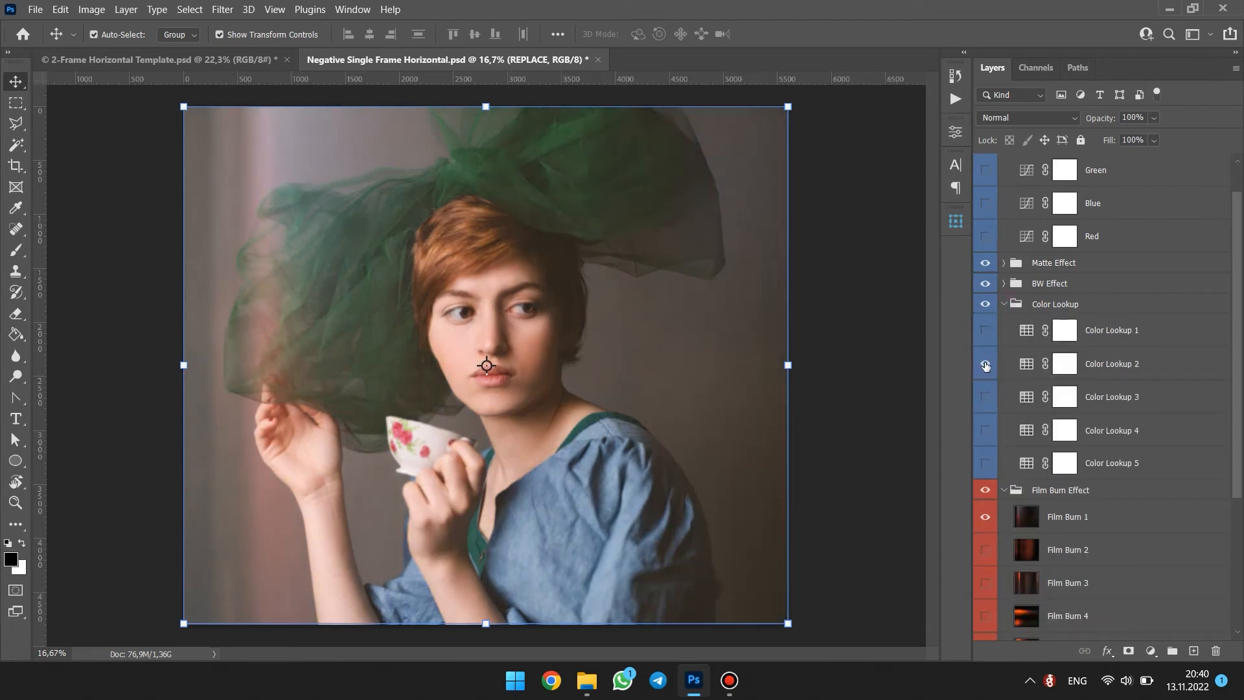
{"action": "left_click", "coordinate": [986, 364]}
{"action": "left_click", "coordinate": [985, 430]}
{"action": "left_click", "coordinate": [986, 430]}
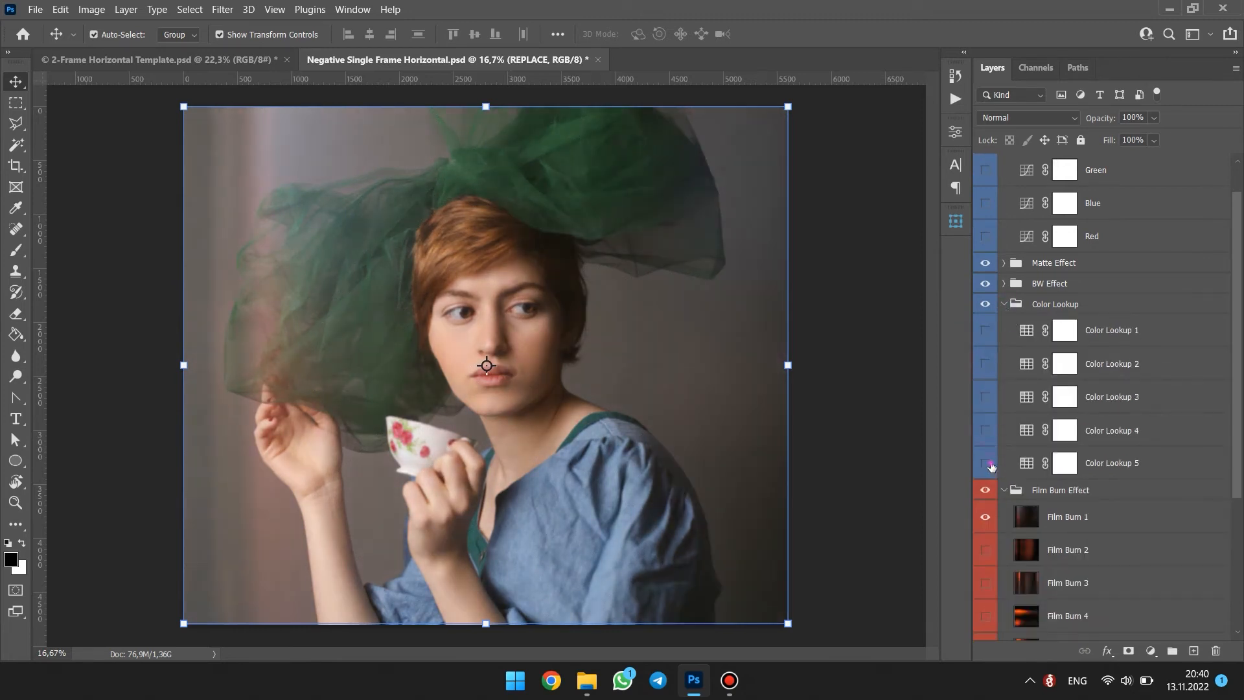
{"action": "left_click", "coordinate": [986, 463]}
{"action": "left_click", "coordinate": [986, 463]}
{"action": "left_click", "coordinate": [986, 365]}
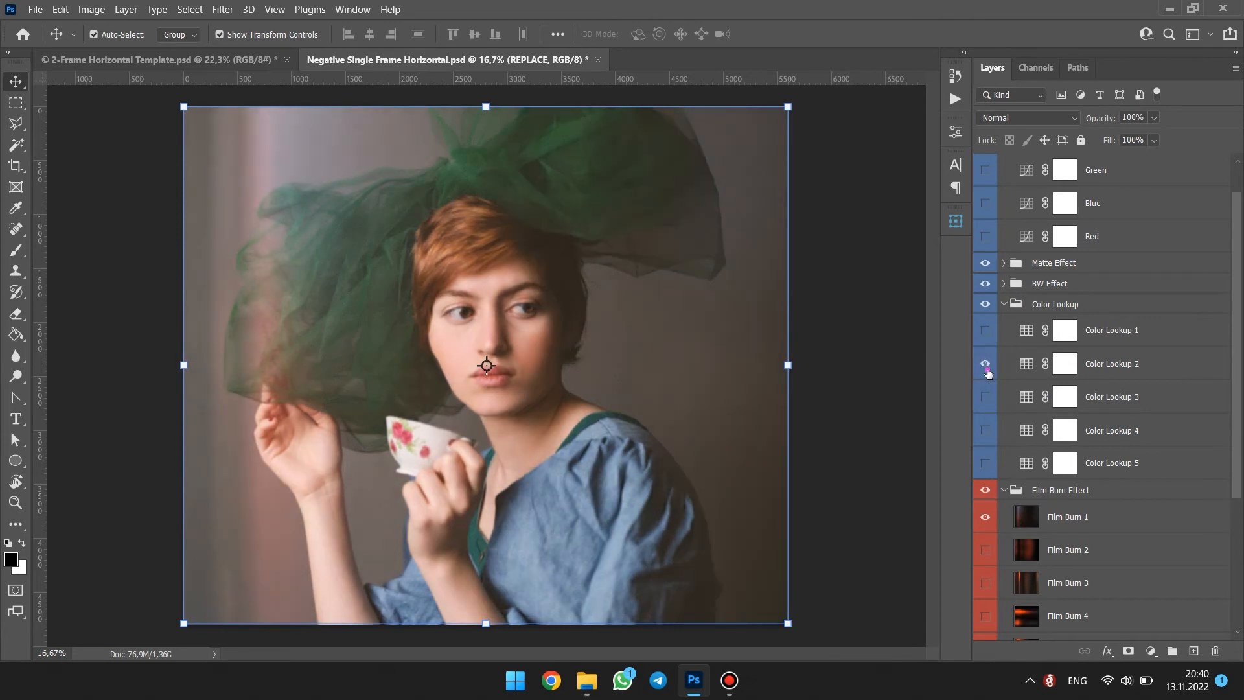
{"action": "left_click", "coordinate": [986, 364]}
- Make the Color Lookup 1 adjustment visible and set its opacity to 57%
{"action": "left_click", "coordinate": [986, 330]}
{"action": "left_click", "coordinate": [1120, 330]}
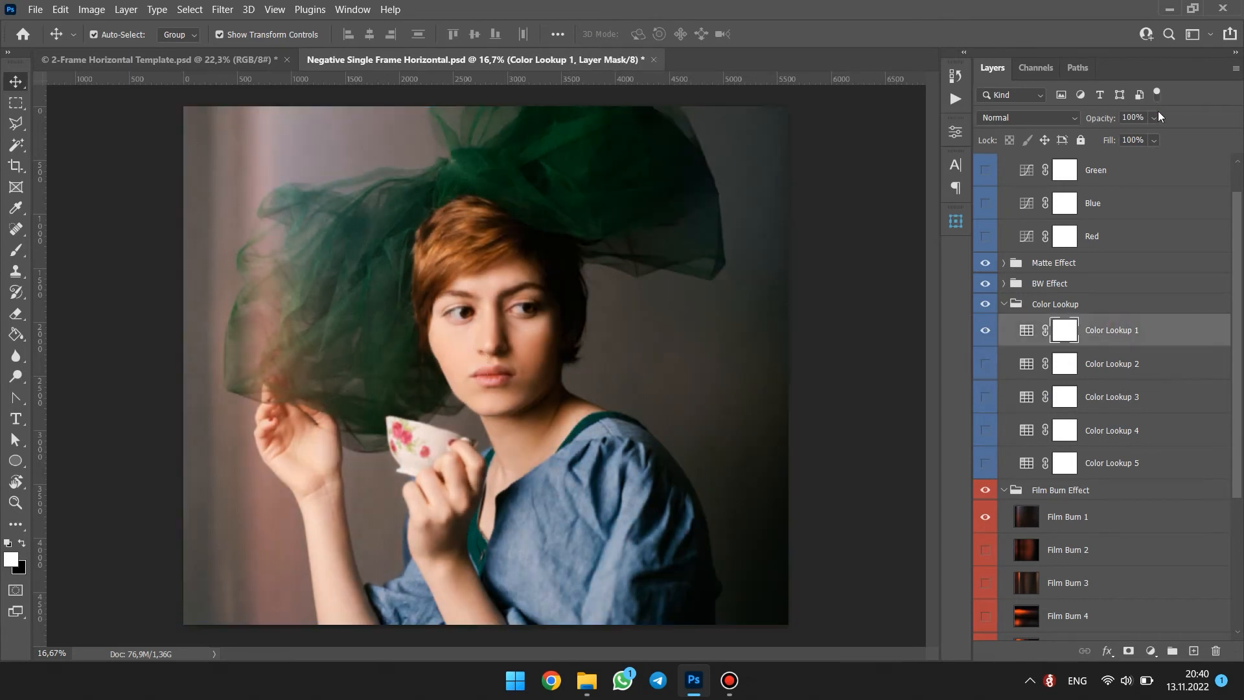
{"action": "left_click_drag", "start_coordinate": [1154, 117], "coordinate": [1141, 143]}
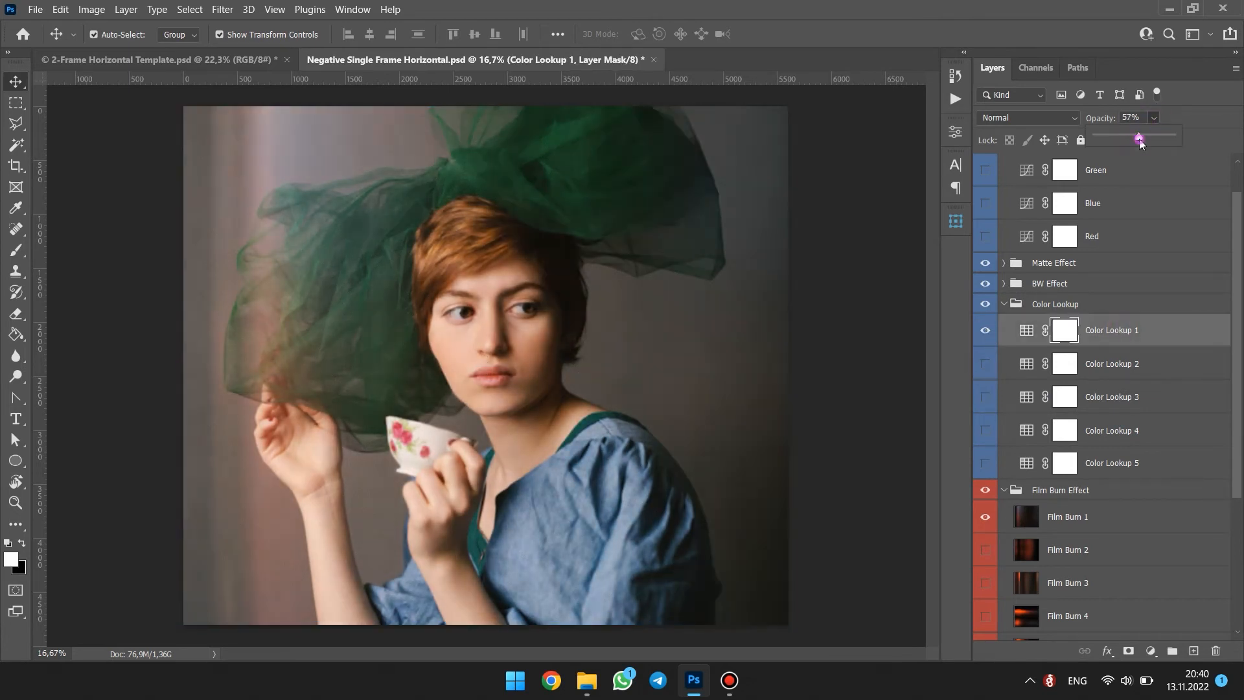
{"action": "left_click", "coordinate": [1002, 304]}
- Make Texture 5 in the Dusted Film Textures group visible
{"action": "scroll", "coordinate": [1005, 266], "scroll_direction": "up", "scroll_amount": 1}
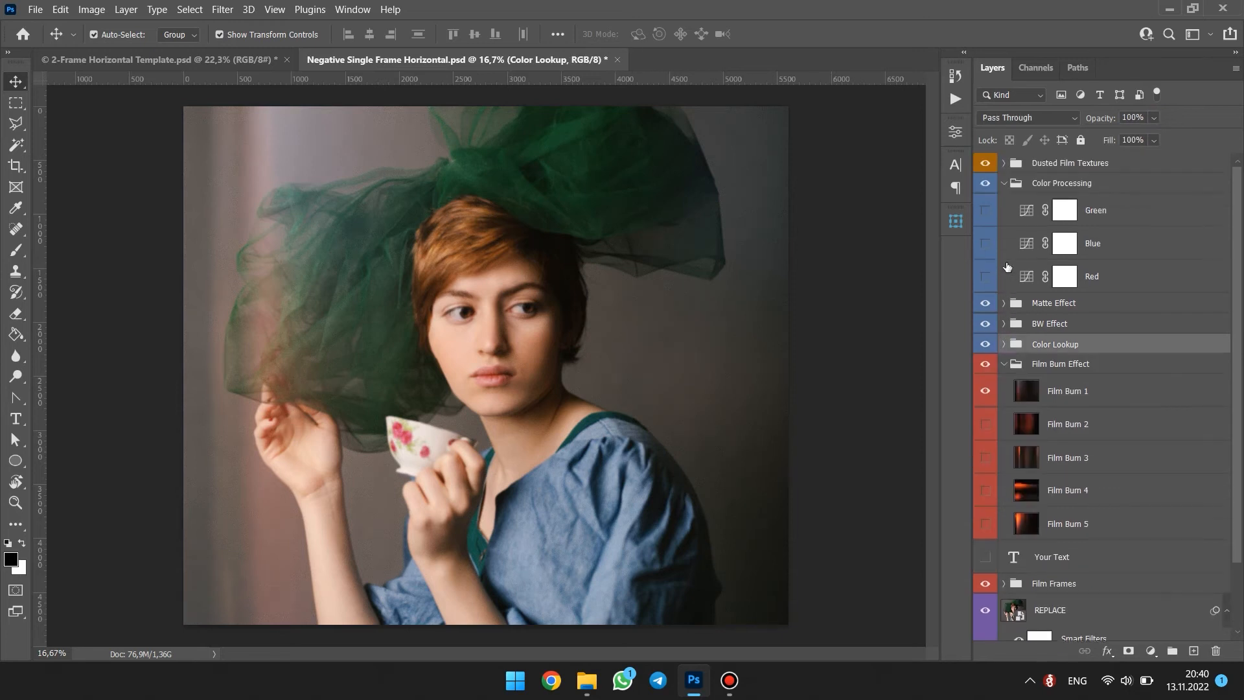
{"action": "left_click", "coordinate": [1003, 164]}
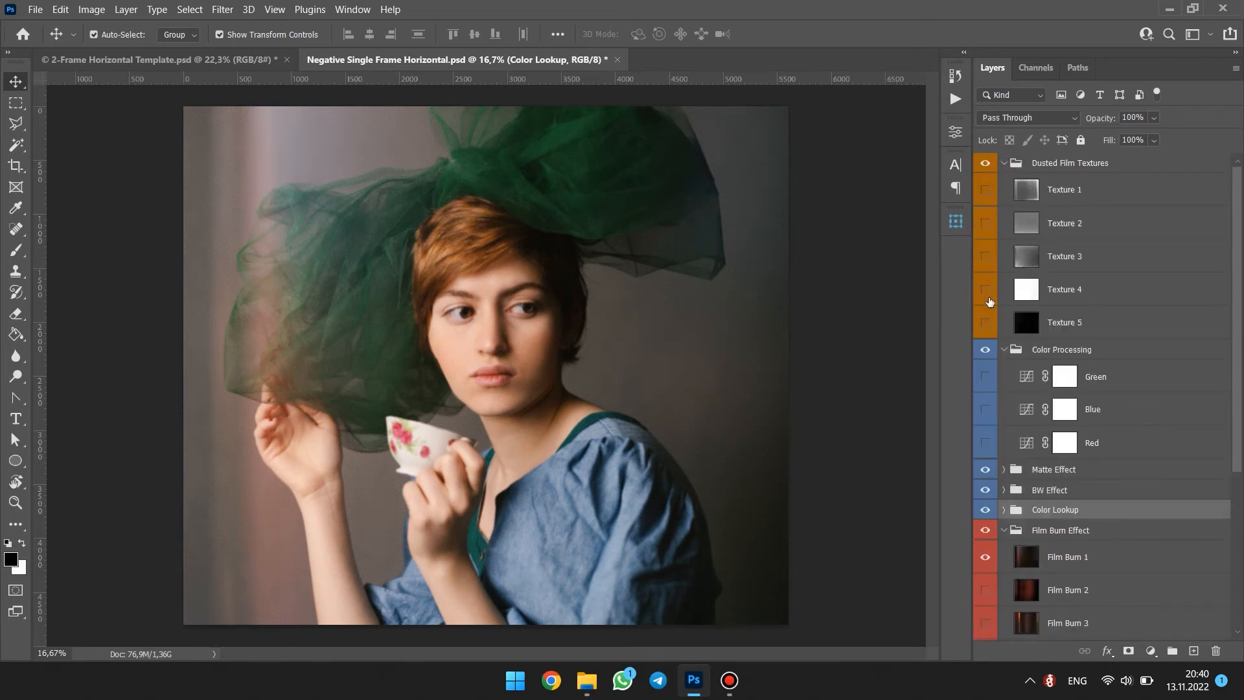
{"action": "left_click", "coordinate": [985, 323]}
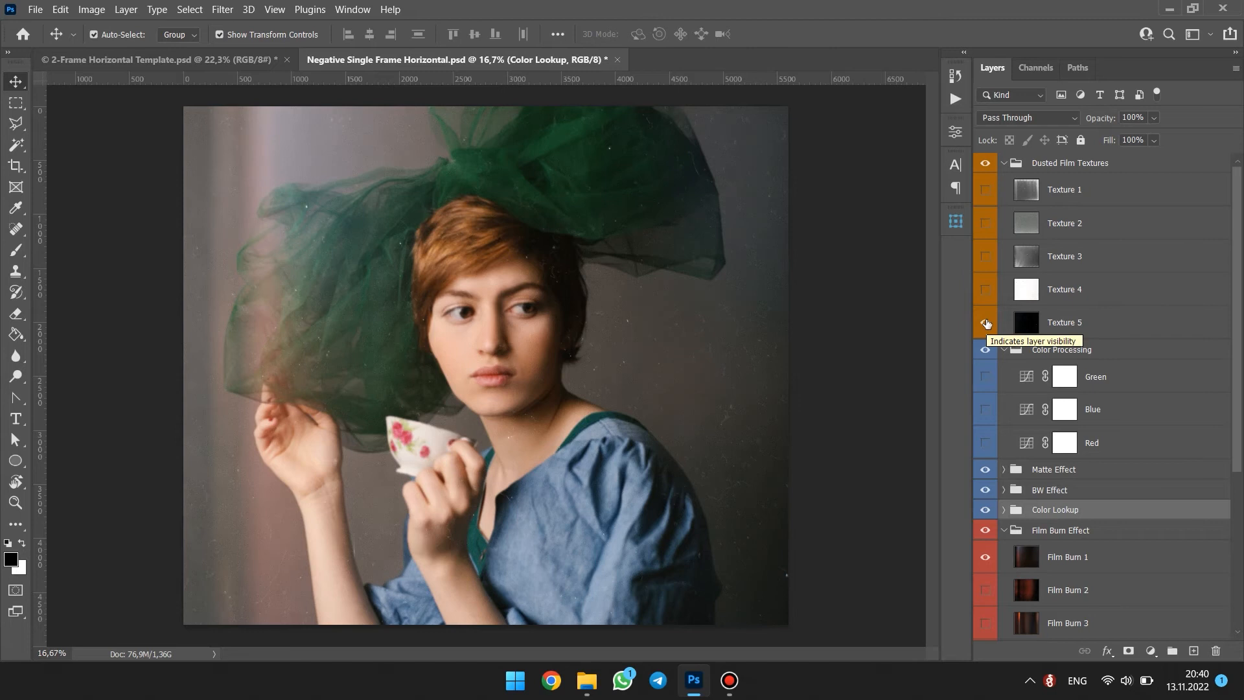
- Export the finished image as a JPG of Good quality at 5600 x 4800 px, named 1, in the Demo folder
{"action": "left_click", "coordinate": [35, 9]}
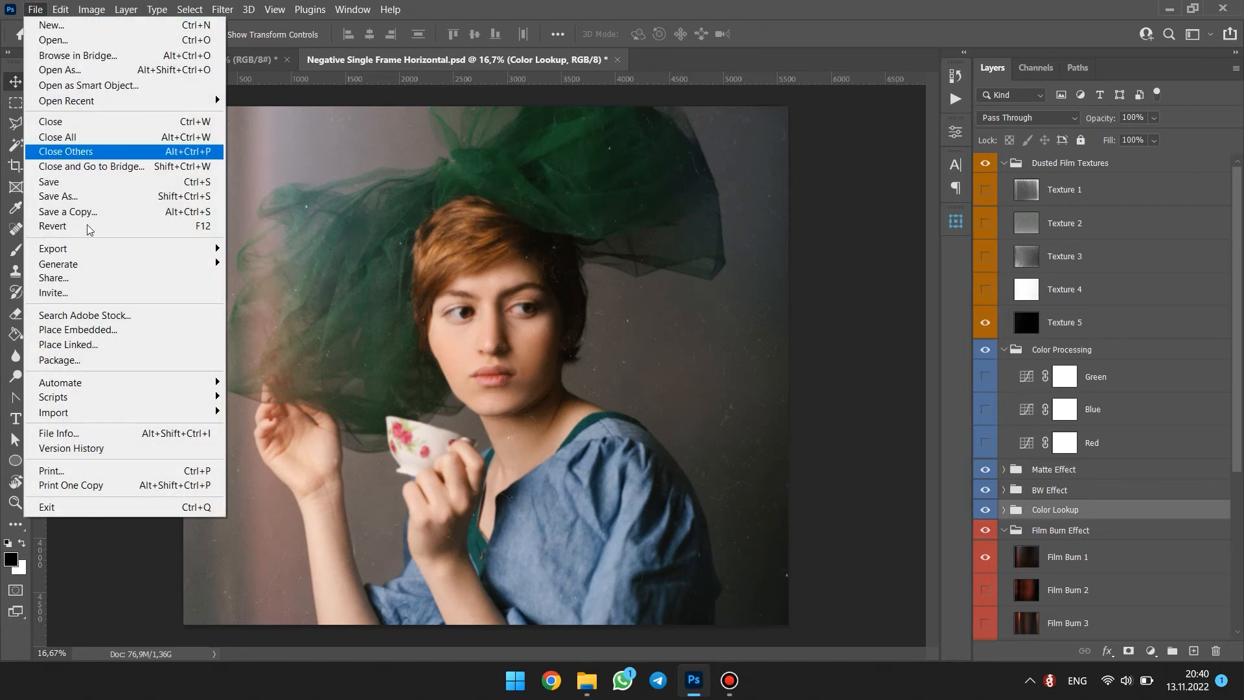
{"action": "mouse_move", "coordinate": [127, 247]}
{"action": "left_click", "coordinate": [263, 267]}
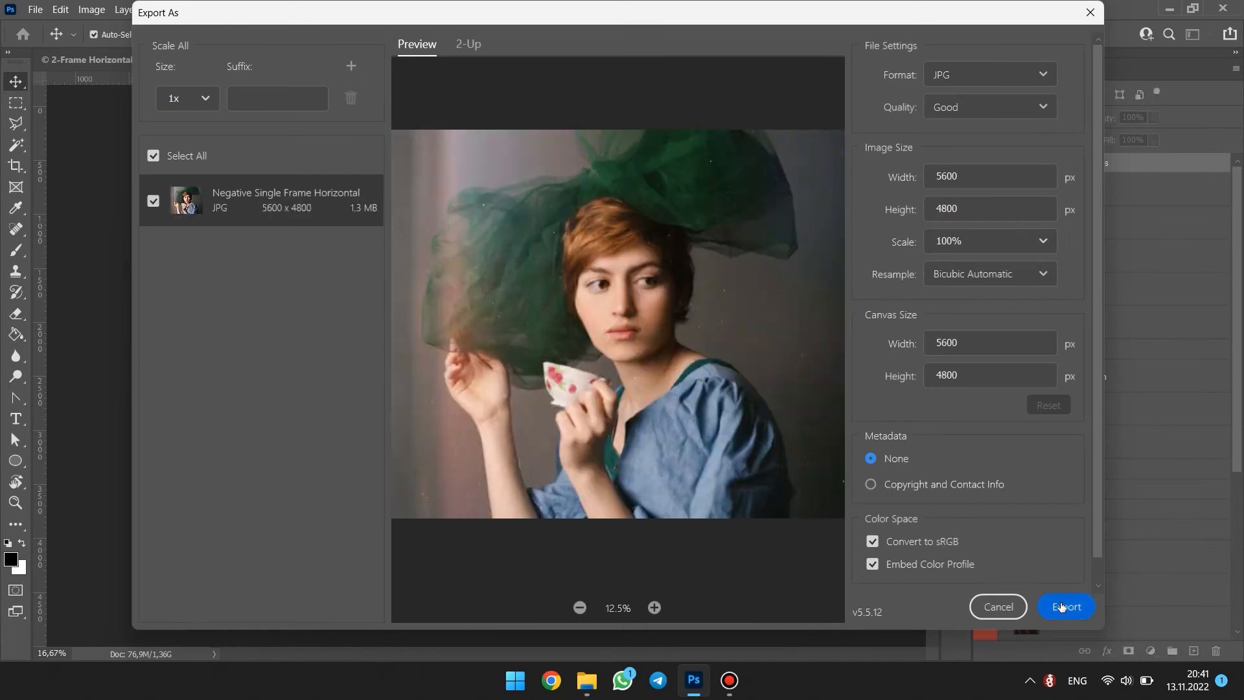
{"action": "left_click", "coordinate": [1061, 606]}
{"action": "type", "text": "1"}
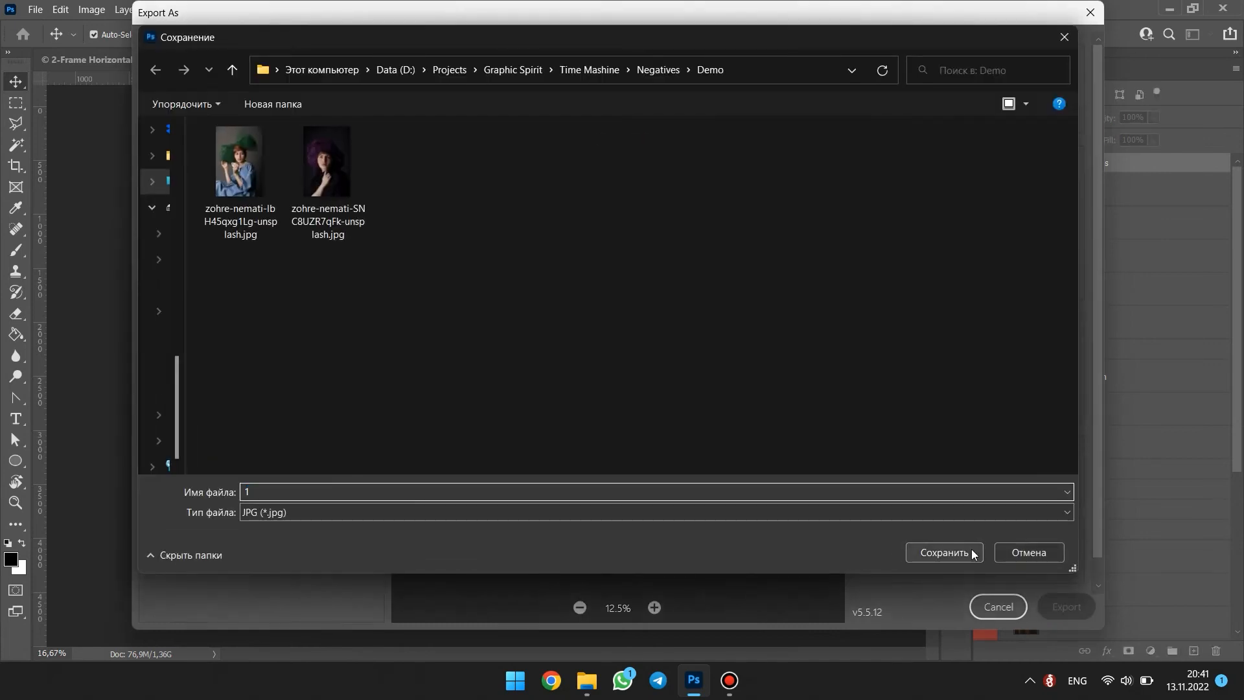
{"action": "left_click", "coordinate": [970, 551]}
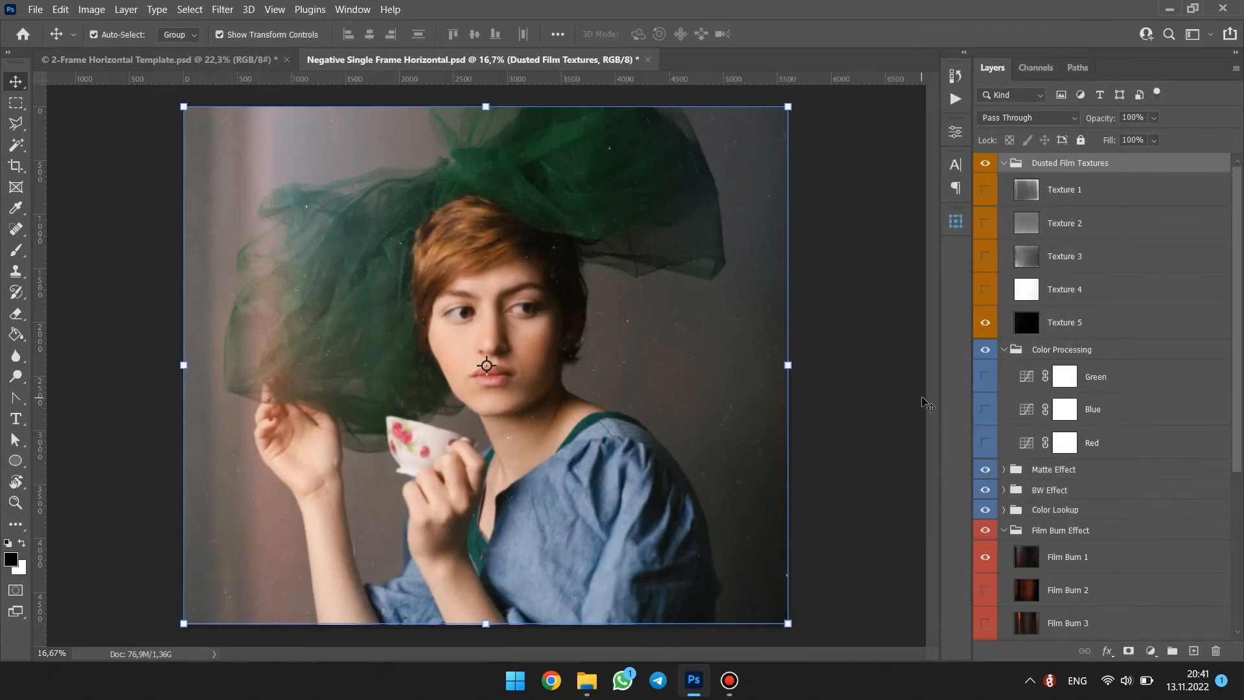
- Reopen the REPLACE smart object and delete the placed portrait layer from it
{"action": "scroll", "coordinate": [1007, 434], "scroll_direction": "down", "scroll_amount": 2}
{"action": "scroll", "coordinate": [1006, 435], "scroll_direction": "down", "scroll_amount": 3}
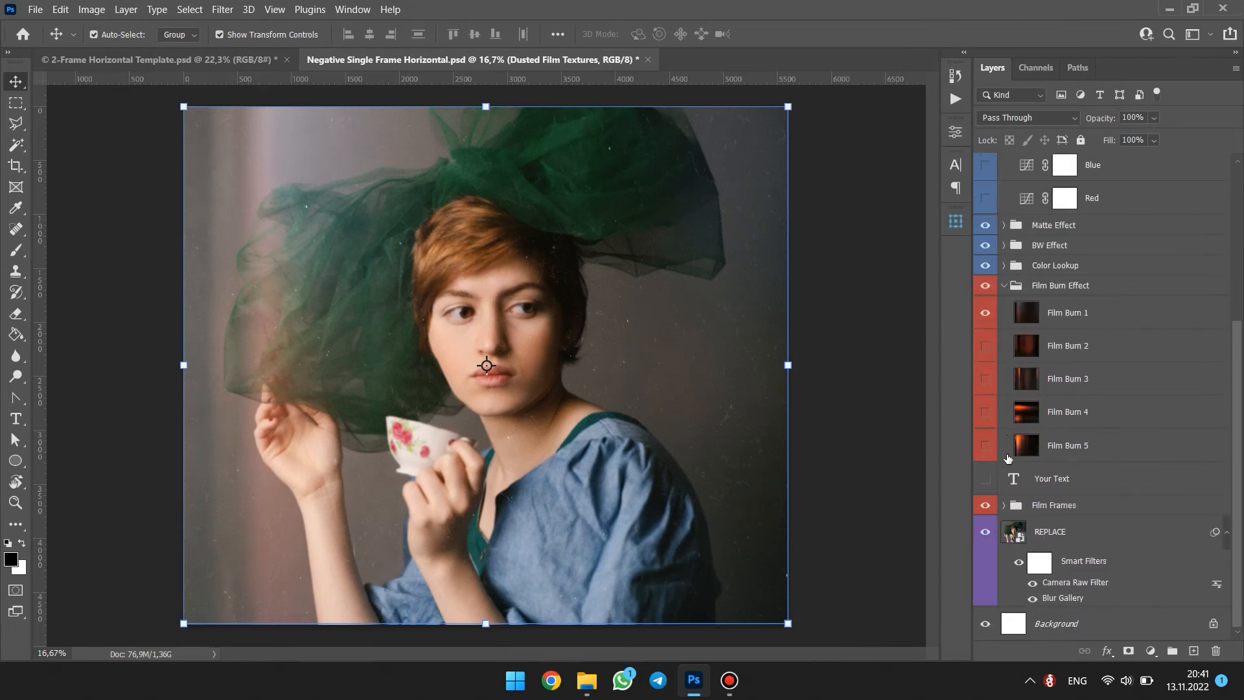
{"action": "double_click", "coordinate": [1014, 532]}
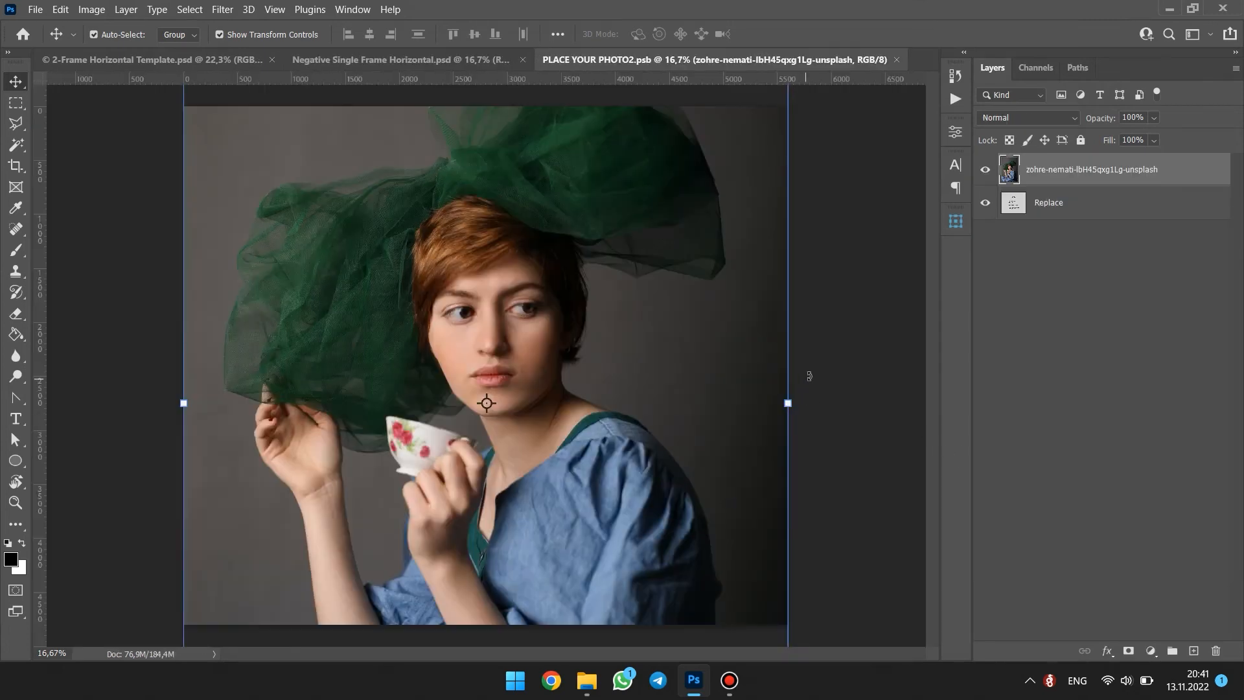
{"action": "key", "text": "Delete"}
- Embed the portrait with the purple headdress from the Demo folder, scaled to 125% to fill the canvas, and save it into the REPLACE smart object
{"action": "left_click", "coordinate": [26, 9]}
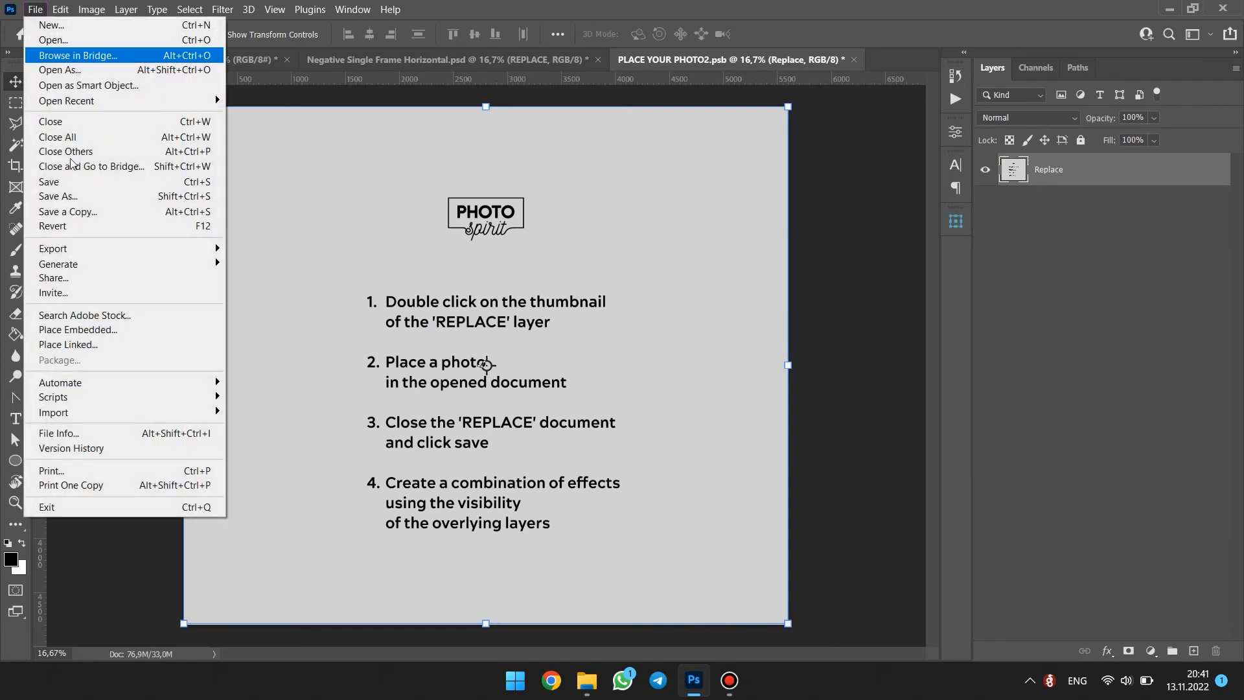
{"action": "left_click", "coordinate": [99, 332]}
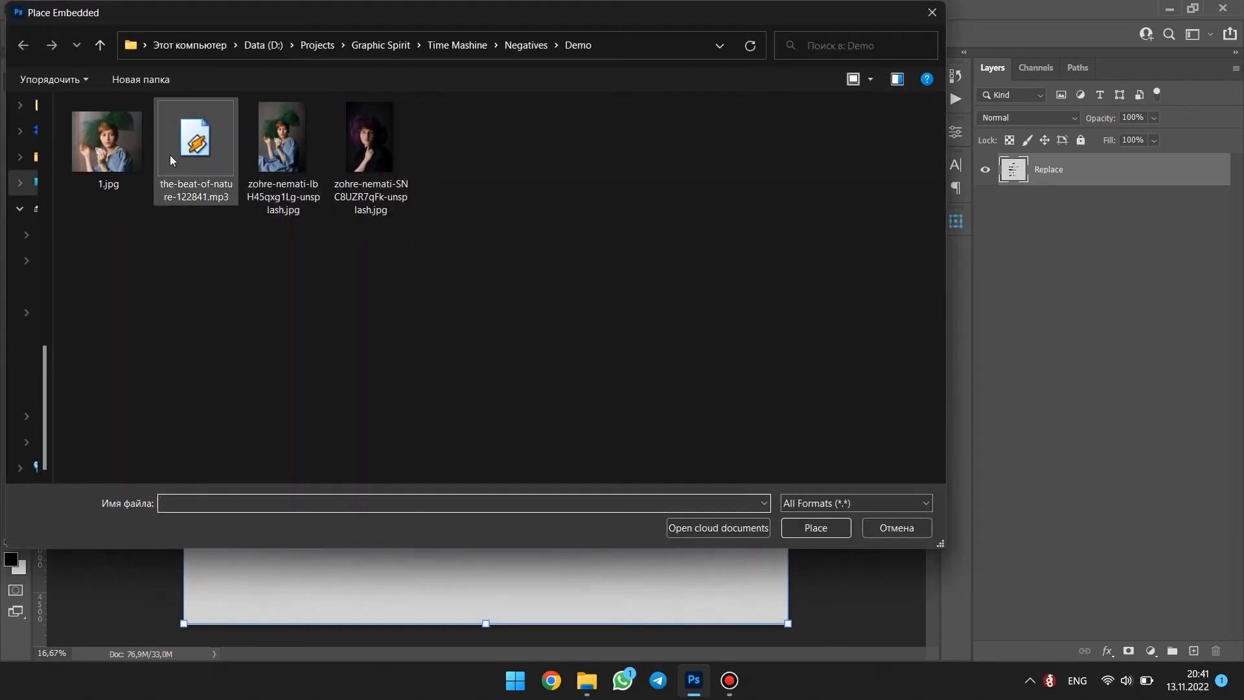
{"action": "double_click", "coordinate": [398, 150]}
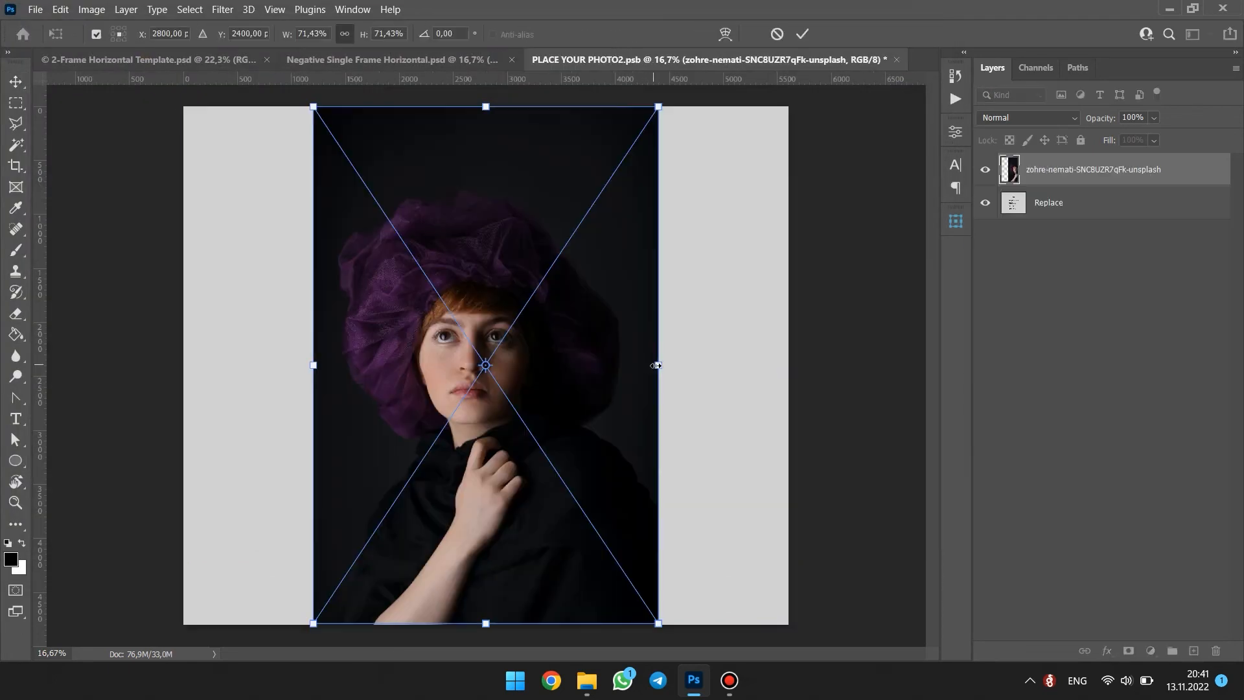
{"action": "left_click_drag", "start_coordinate": [658, 365], "coordinate": [787, 361]}
{"action": "key", "text": "Return"}
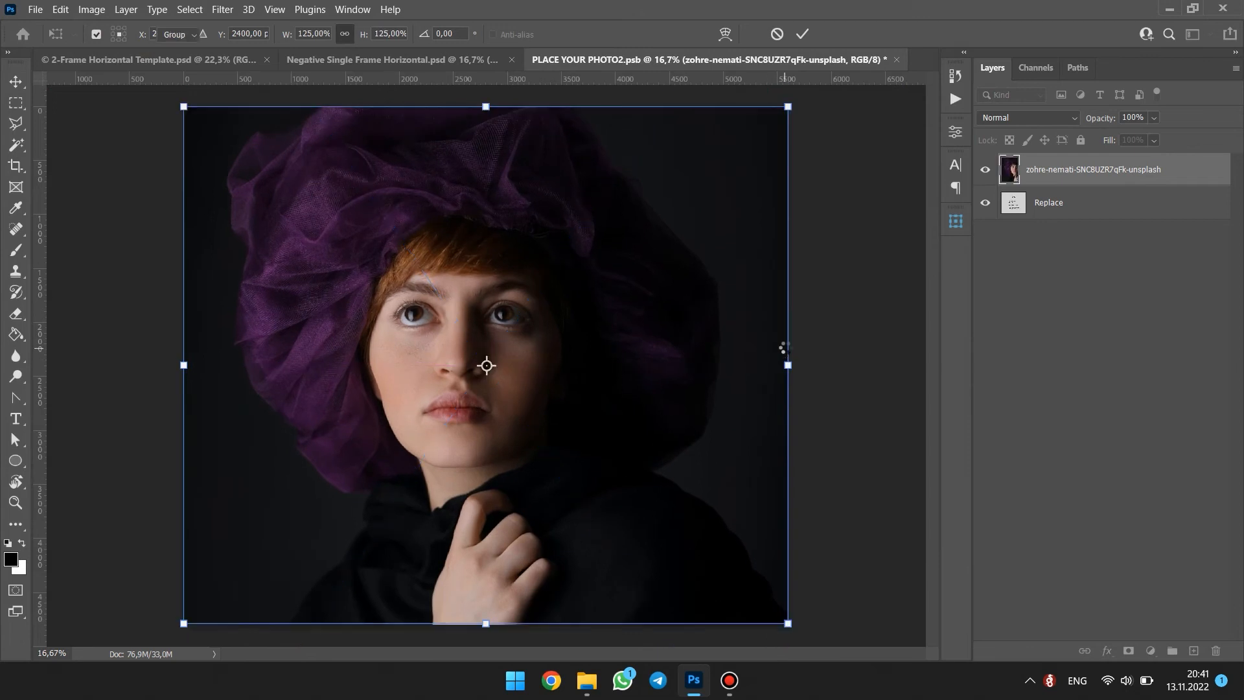
{"action": "left_click", "coordinate": [896, 59]}
{"action": "left_click", "coordinate": [578, 266]}
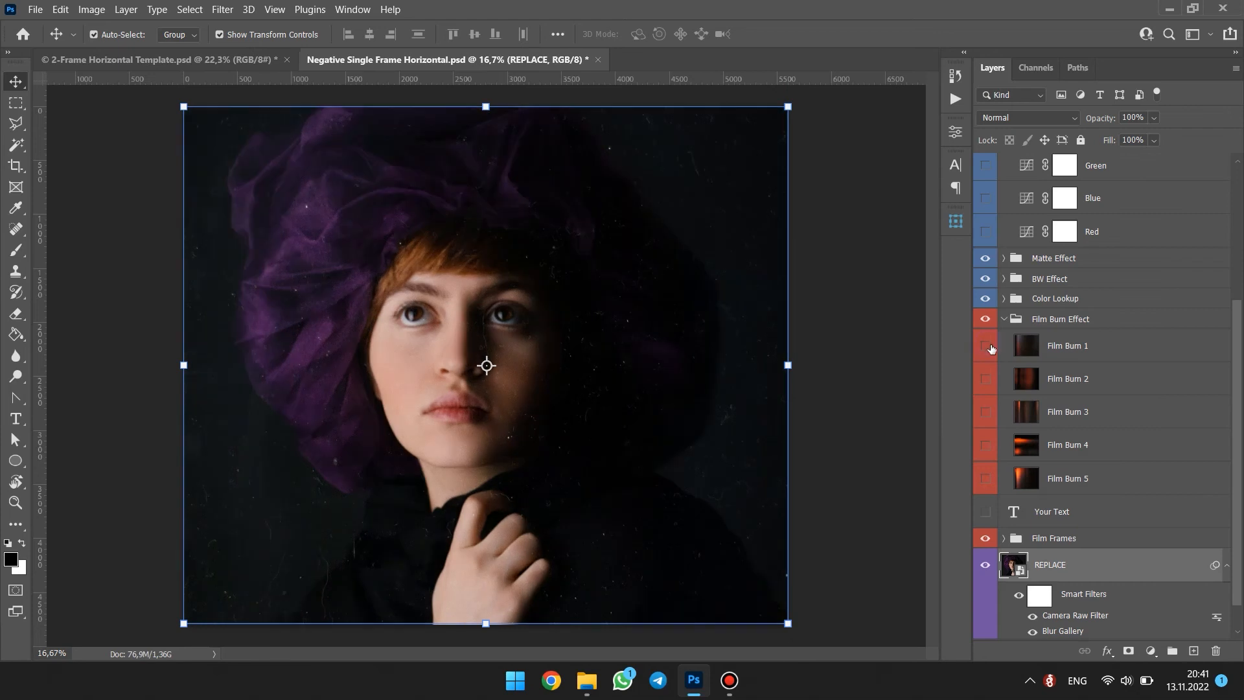
- Preview Film Burn 2, then show only Film Burn 3 in the Film Burn Effect group at 57% opacity
{"action": "left_click", "coordinate": [986, 379]}
{"action": "left_click", "coordinate": [985, 379]}
{"action": "left_click", "coordinate": [986, 412]}
{"action": "left_click", "coordinate": [1078, 412]}
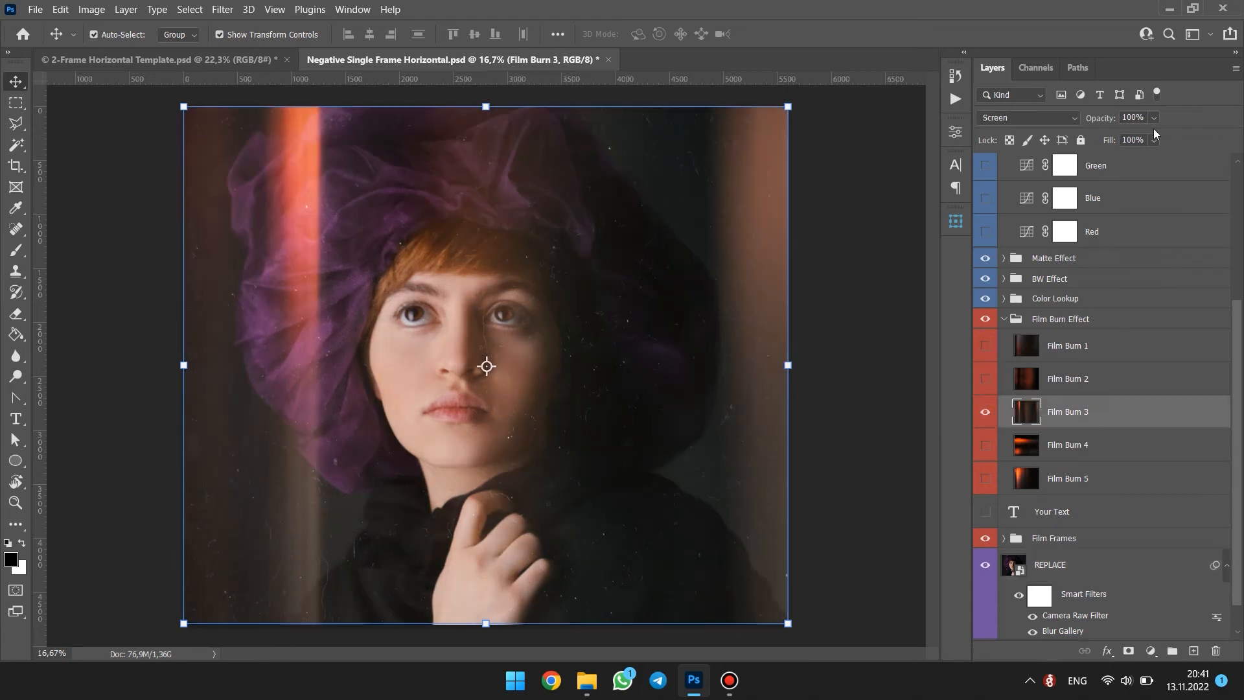
{"action": "left_click", "coordinate": [1154, 118]}
{"action": "left_click_drag", "start_coordinate": [1150, 136], "coordinate": [1138, 135]}
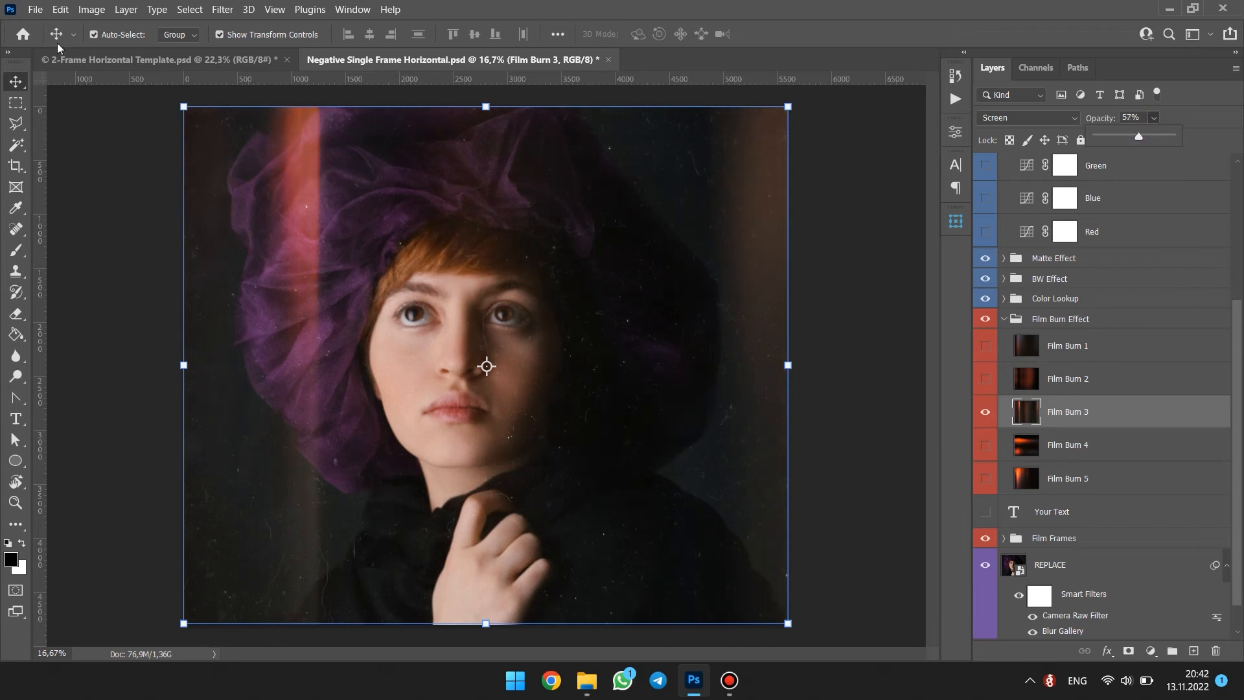
- Export the purple-headdress portrait as a JPG of Good quality at 5600 x 4800 px, named 2, in the Demo folder
{"action": "left_click", "coordinate": [39, 10]}
{"action": "mouse_move", "coordinate": [85, 249]}
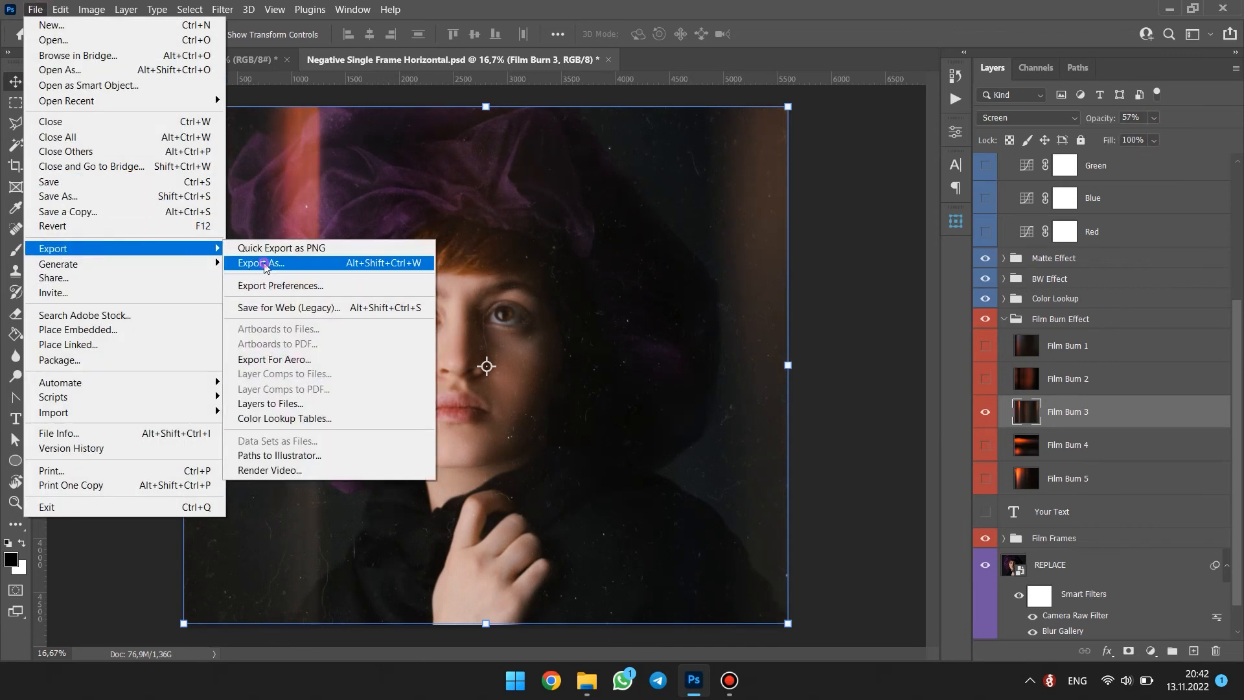
{"action": "left_click", "coordinate": [363, 182]}
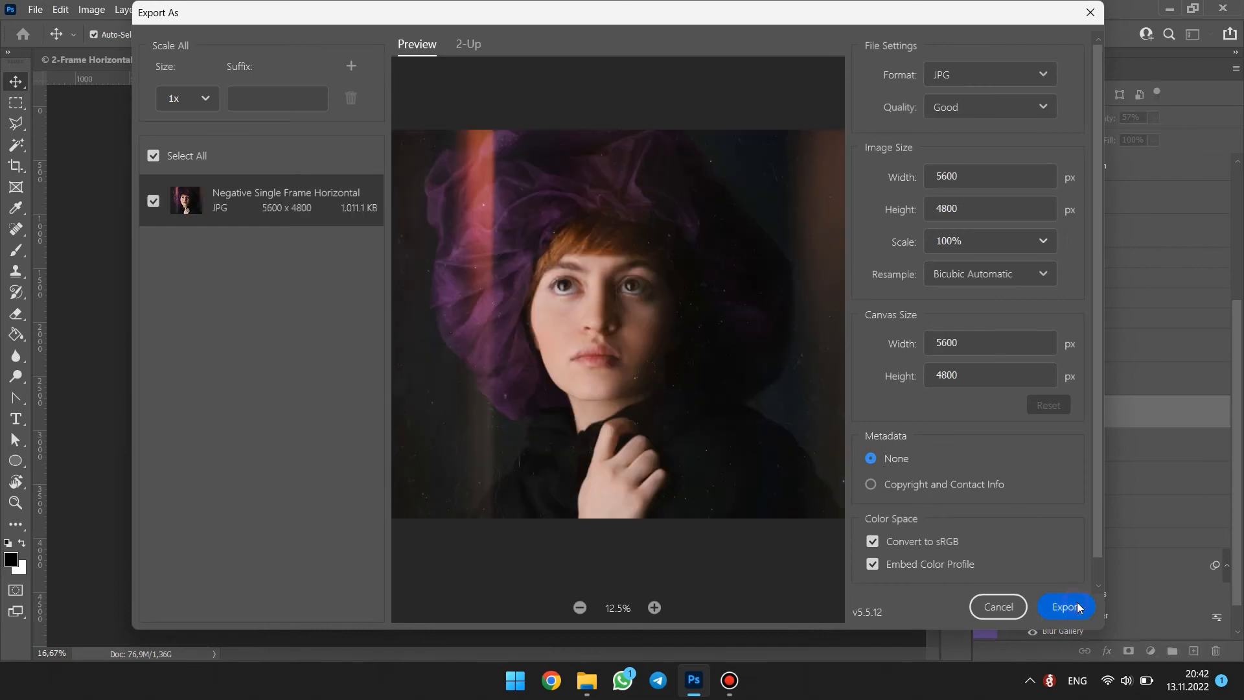
{"action": "left_click", "coordinate": [1068, 606]}
{"action": "left_click", "coordinate": [972, 555]}
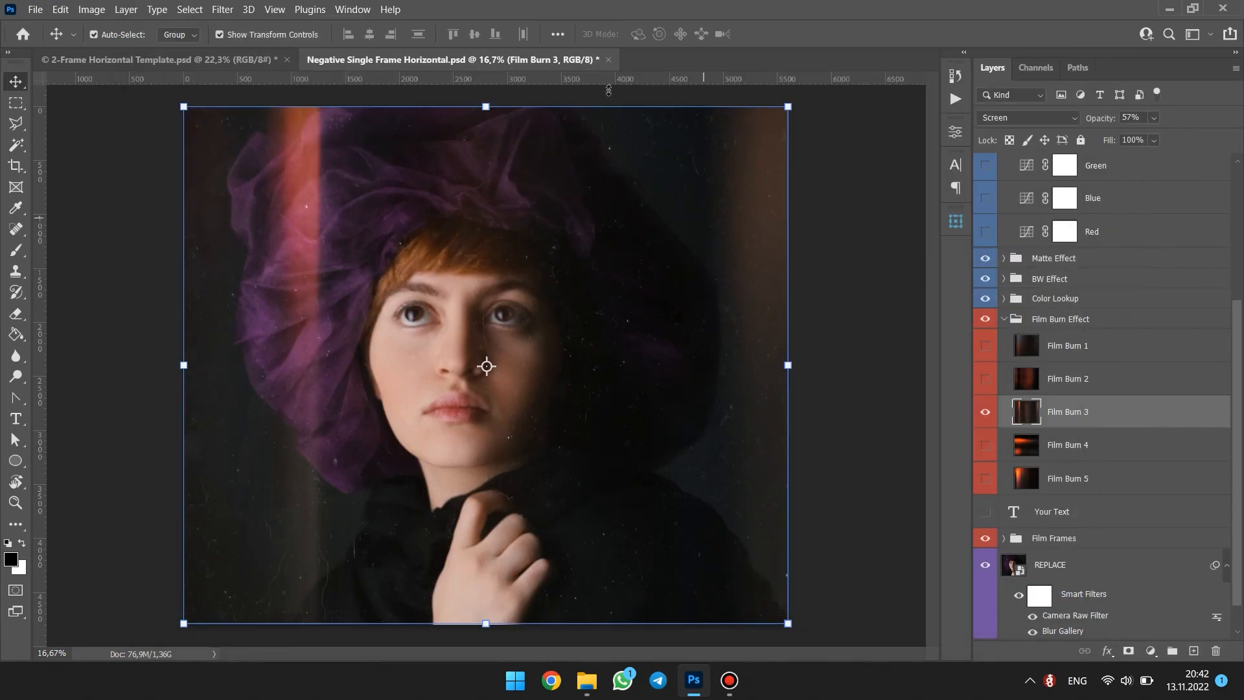
- In the 2-Frame Horizontal Template document, embed 1.jpg in the 1 REPLACE smart object and save it back to the template
{"action": "left_click", "coordinate": [298, 58]}
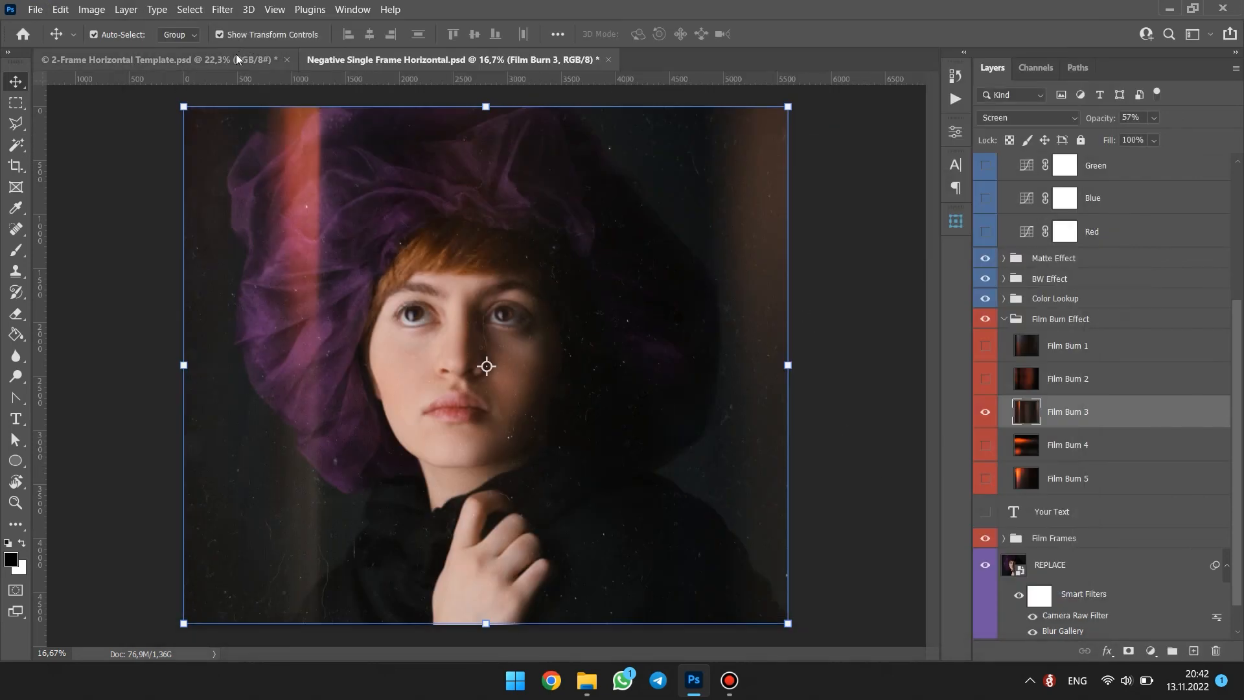
{"action": "left_click", "coordinate": [1015, 278]}
{"action": "double_click", "coordinate": [1015, 277]}
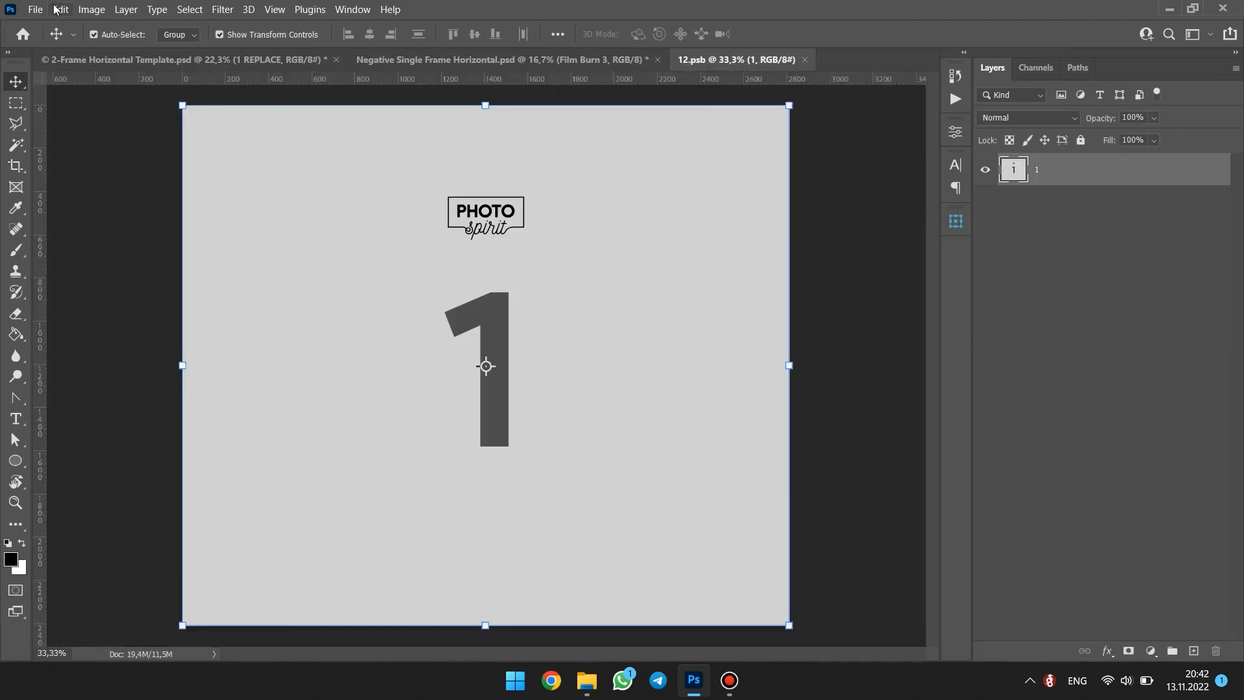
{"action": "left_click", "coordinate": [35, 9]}
{"action": "left_click", "coordinate": [115, 328]}
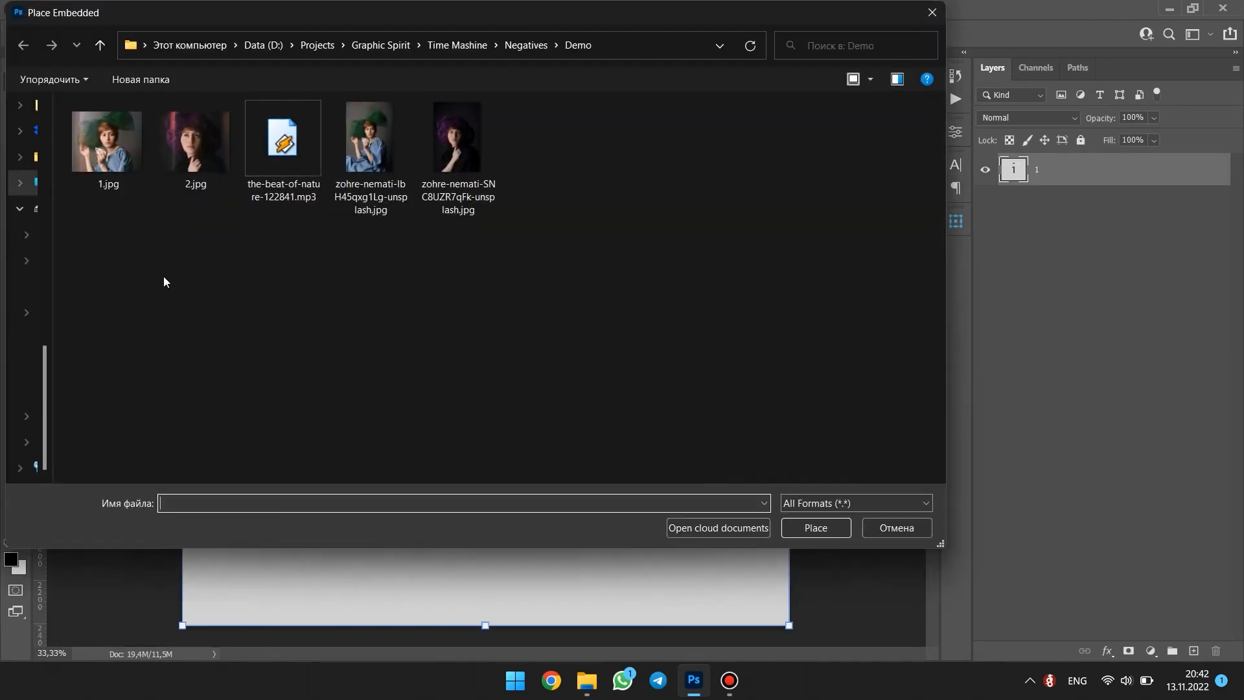
{"action": "double_click", "coordinate": [106, 137]}
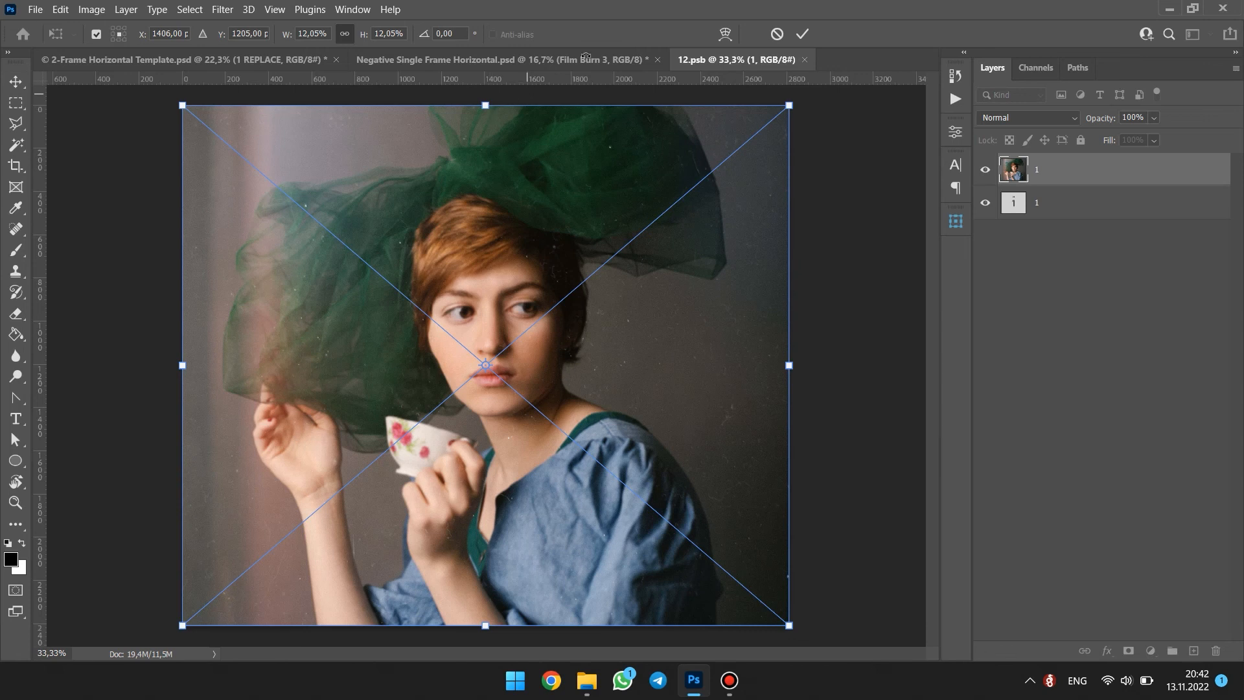
{"action": "key", "text": "Return"}
{"action": "left_click", "coordinate": [805, 59]}
{"action": "key", "text": "Return"}
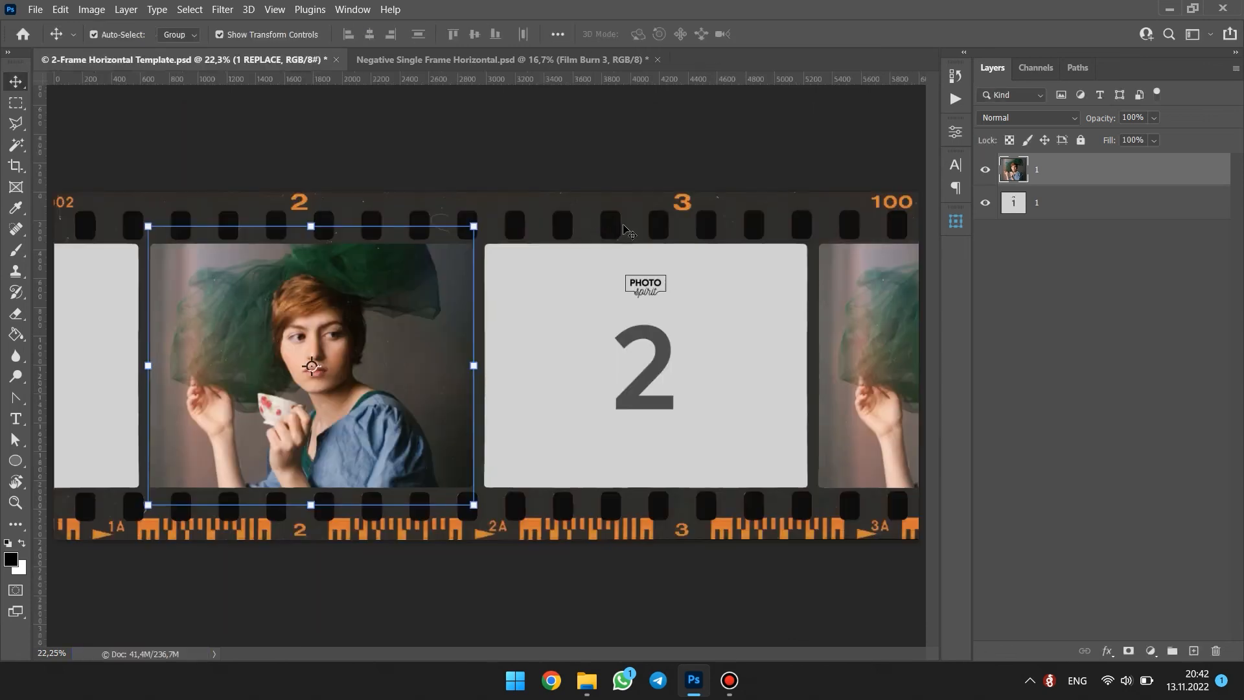
- Embed 2.jpg from the Demo folder in the 2 REPLACE smart object and save it back to the template
{"action": "double_click", "coordinate": [1016, 242]}
{"action": "left_click", "coordinate": [35, 9]}
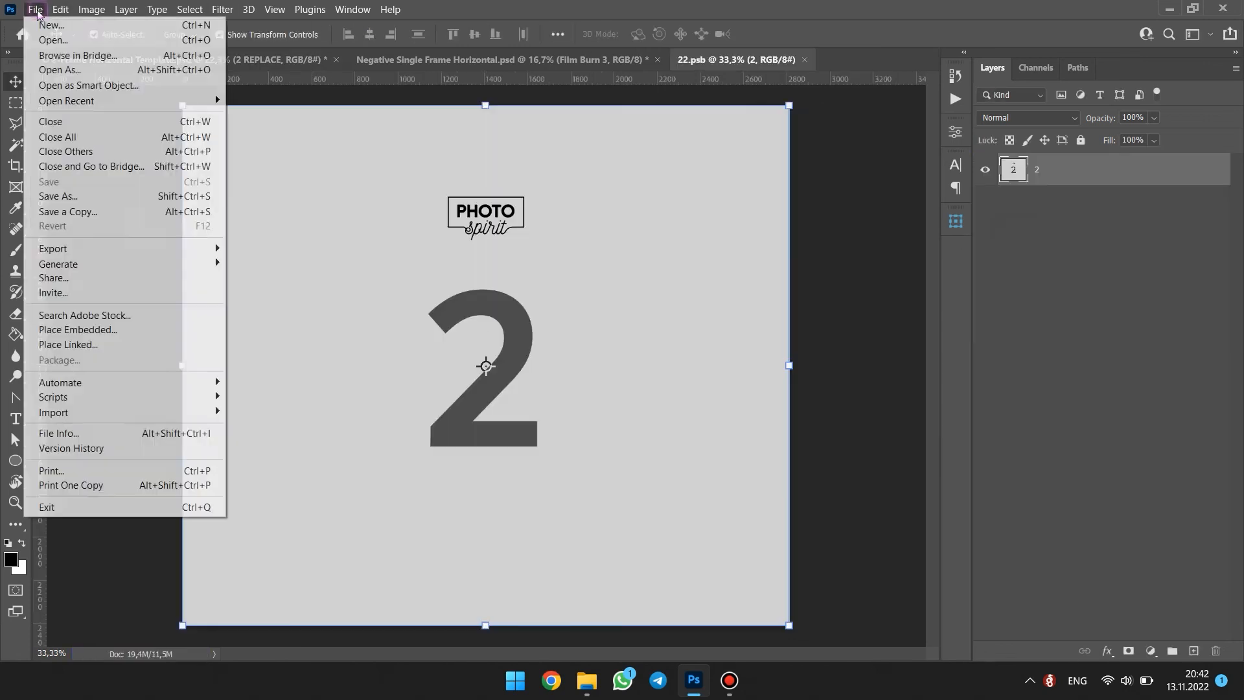
{"action": "left_click", "coordinate": [126, 325]}
{"action": "left_click", "coordinate": [194, 153]}
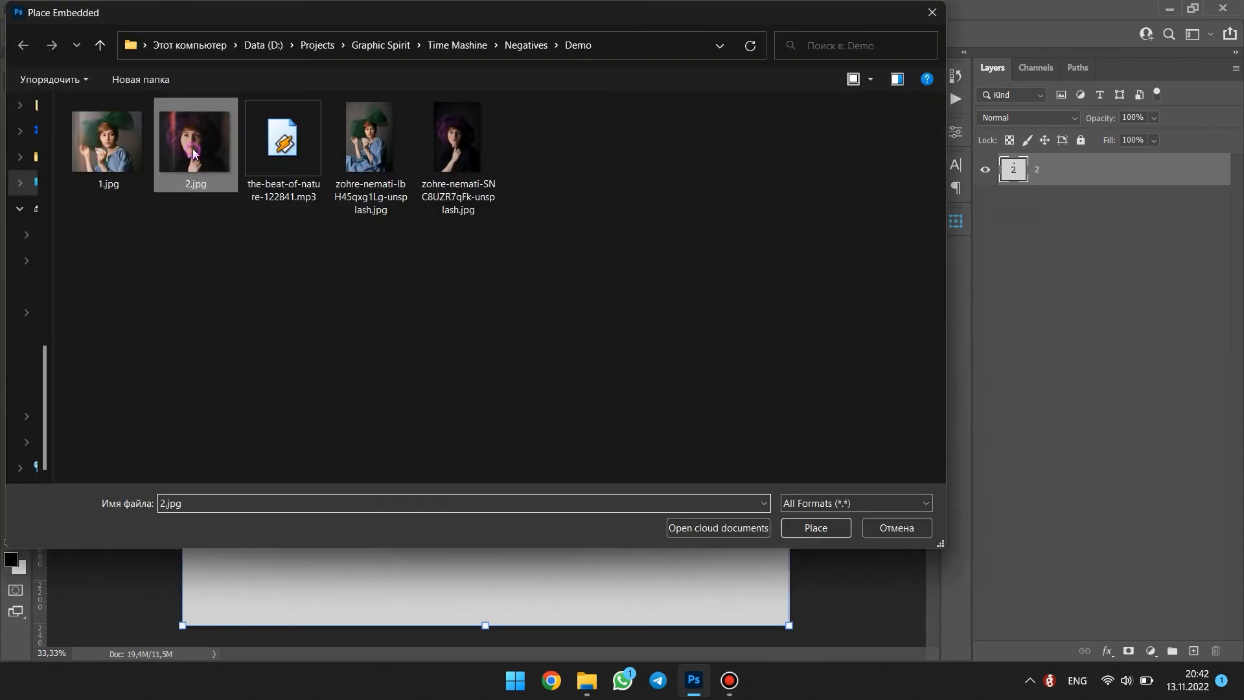
{"action": "double_click", "coordinate": [194, 153]}
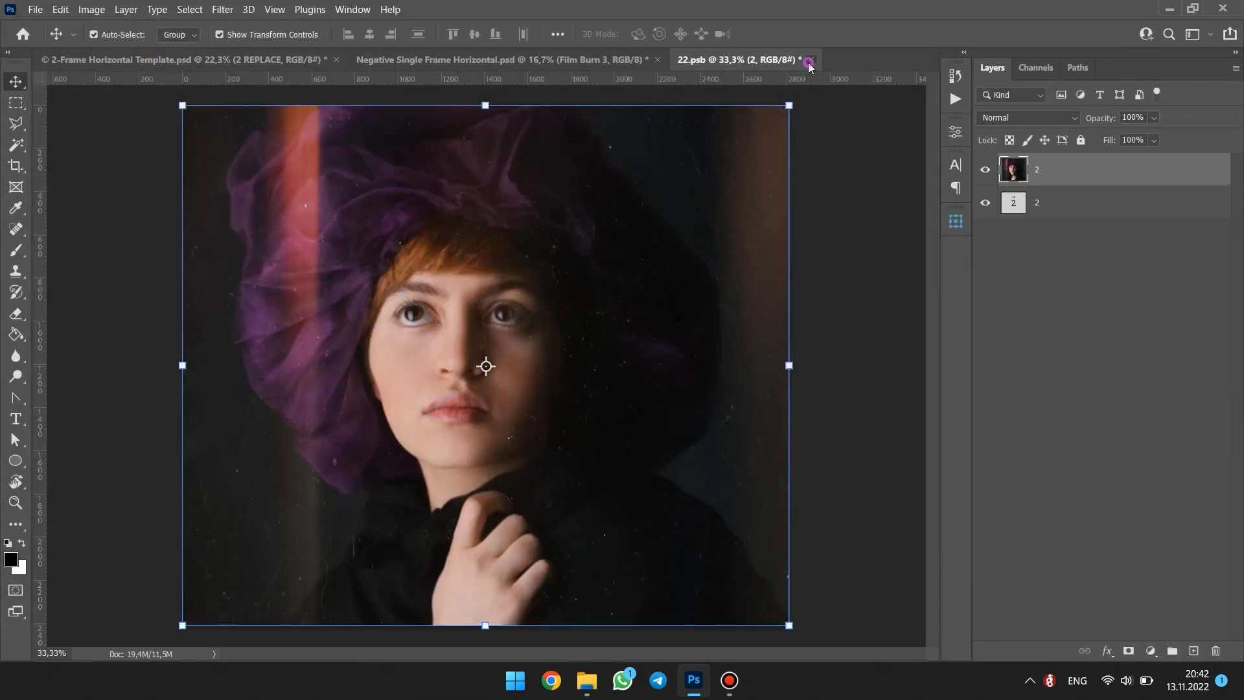
{"action": "left_click", "coordinate": [809, 60]}
{"action": "left_click", "coordinate": [593, 272]}
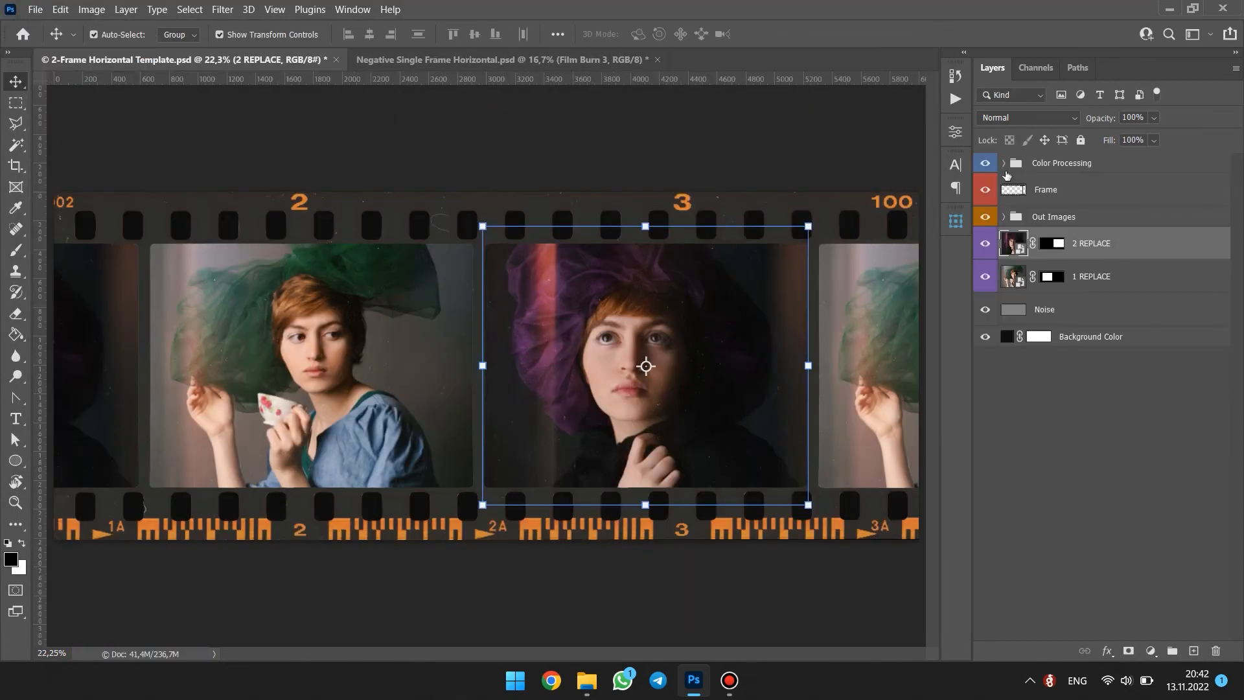
- Preview the Green and Blue adjustments in the Color Processing group, and leave only Red visible
{"action": "left_click", "coordinate": [1005, 164]}
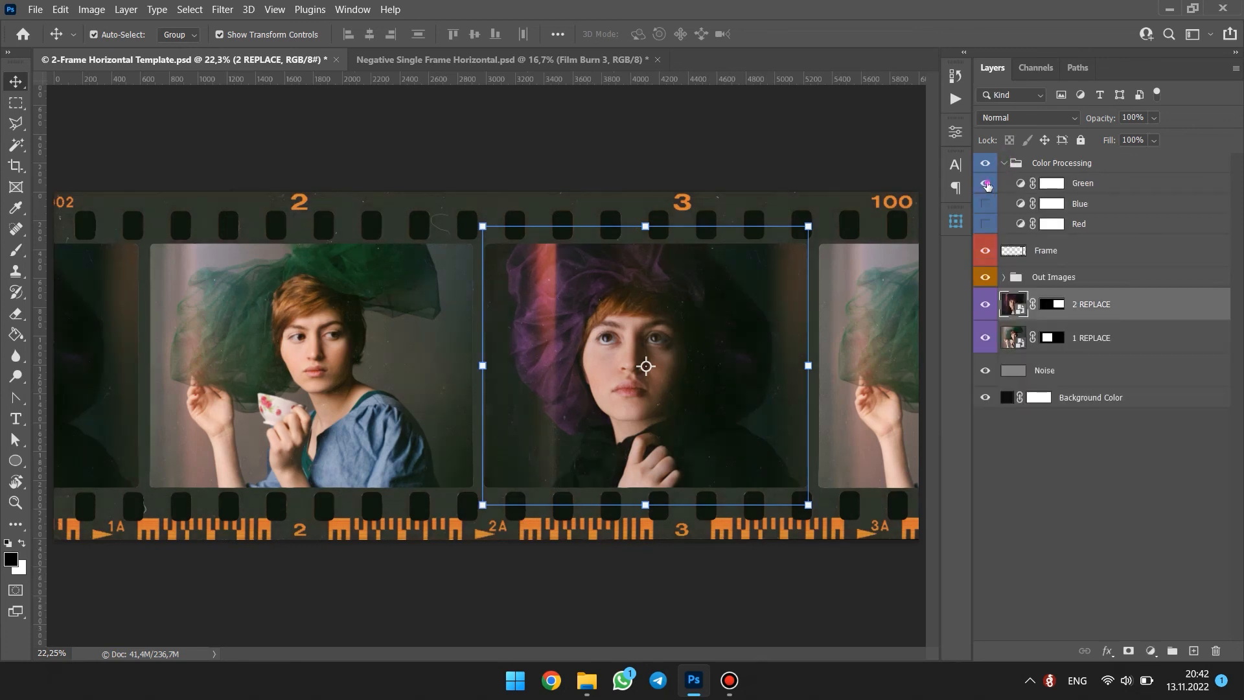
{"action": "left_click", "coordinate": [985, 183]}
{"action": "left_click", "coordinate": [984, 204]}
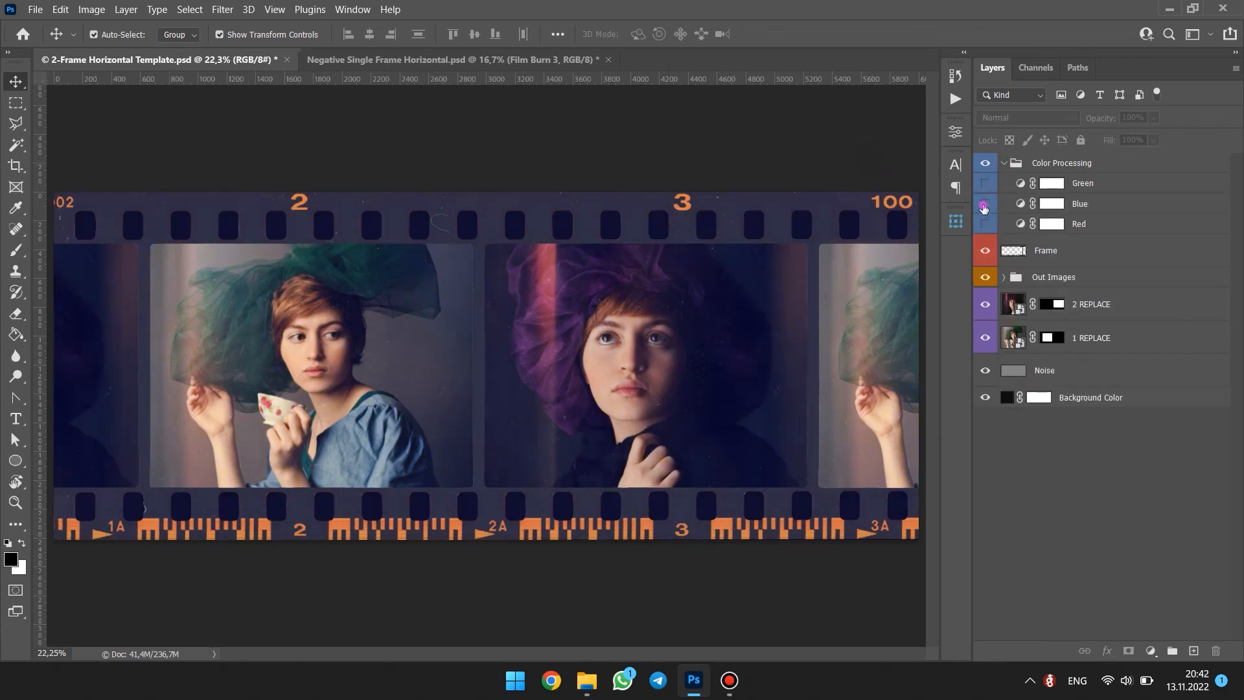
{"action": "left_click", "coordinate": [984, 204]}
{"action": "left_click", "coordinate": [985, 223]}
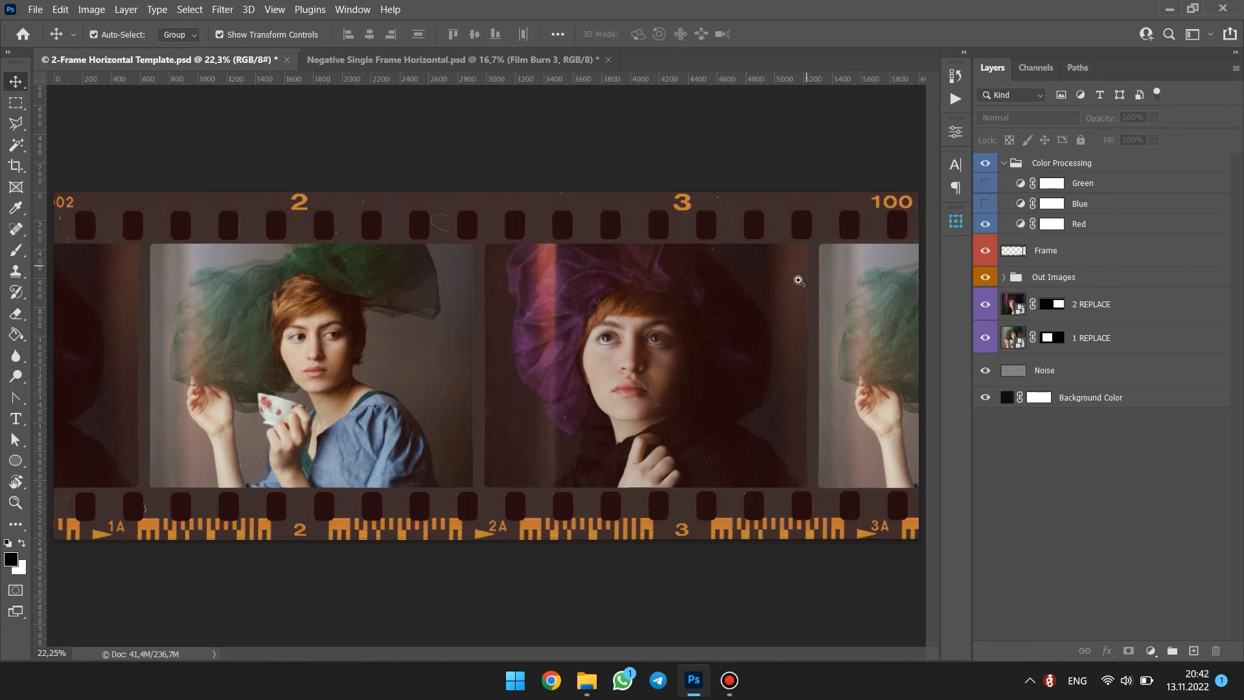
- Examine the finished film strip in full-screen mode, fitted to the screen with the rulers hidden
{"action": "key", "text": "z"}
{"action": "left_click_drag", "start_coordinate": [799, 280], "coordinate": [770, 278]}
{"action": "key", "text": "ctrl+0"}
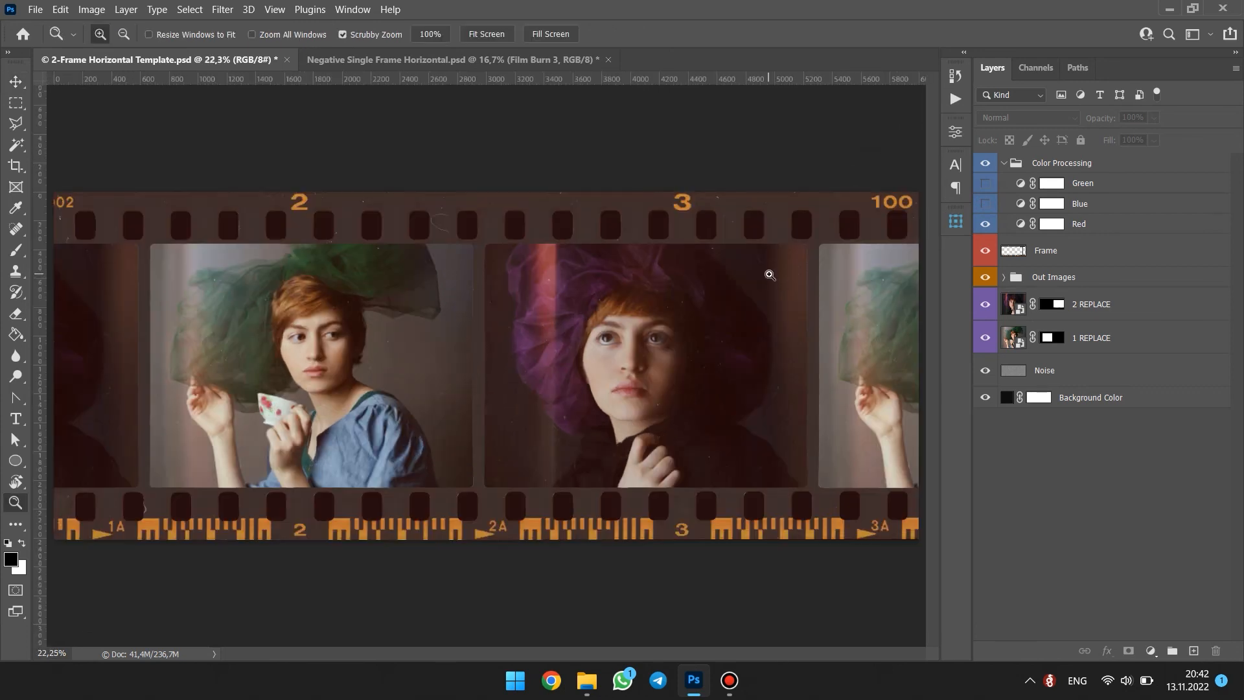
{"action": "key", "text": "f"}
{"action": "key", "text": "f"}
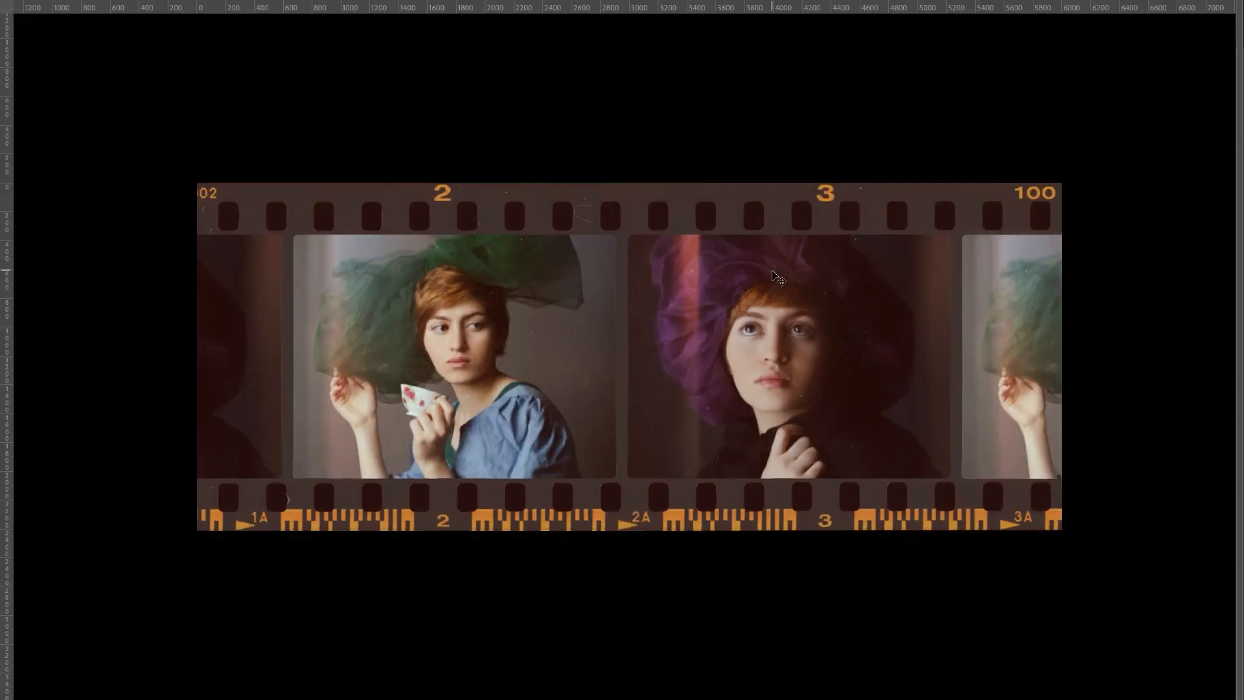
{"action": "key", "text": "ctrl+0"}
{"action": "key", "text": "ctrl+r"}
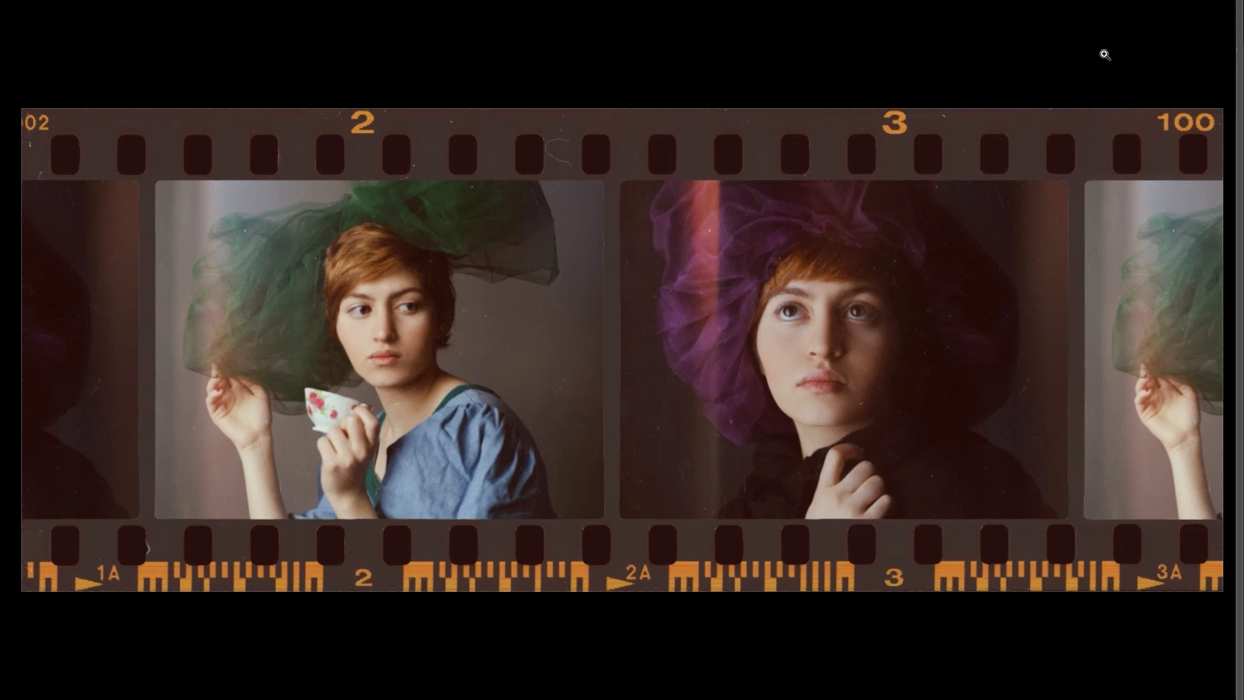